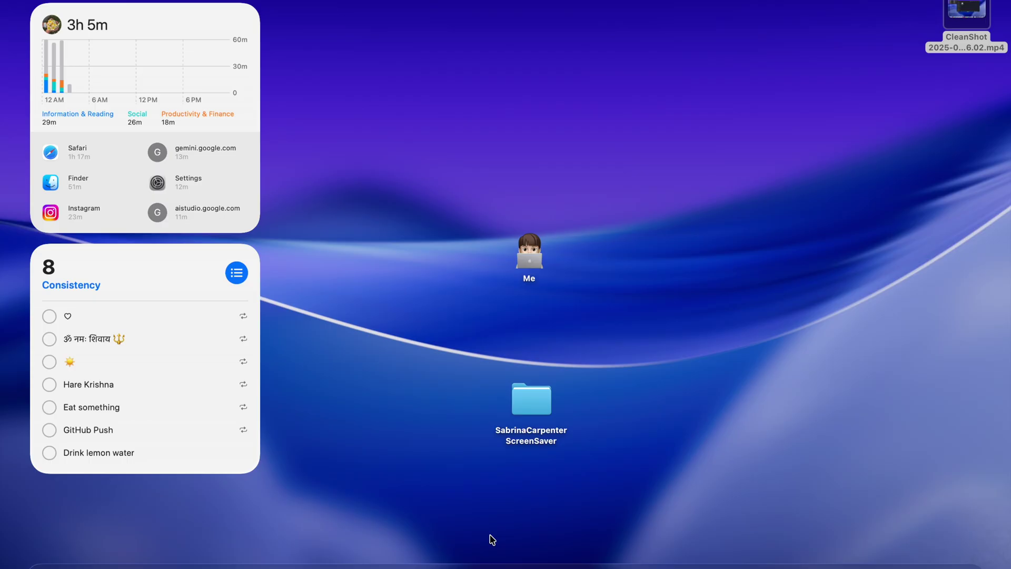
- Open System Settings' Wallpaper pane and expand the full Cityscape aerial collection, including Dubai Night
left_click(859, 559)
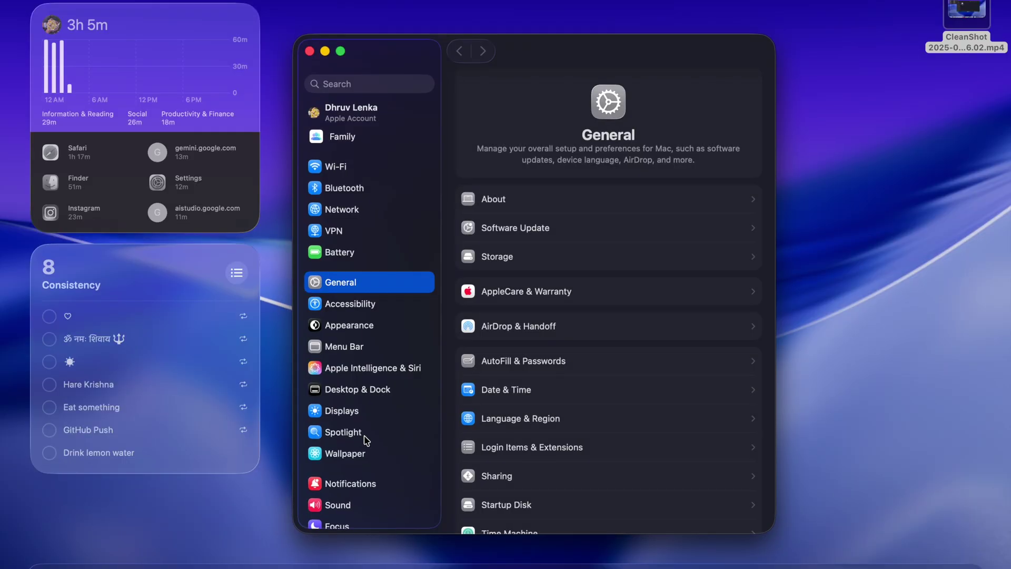
left_click(356, 457)
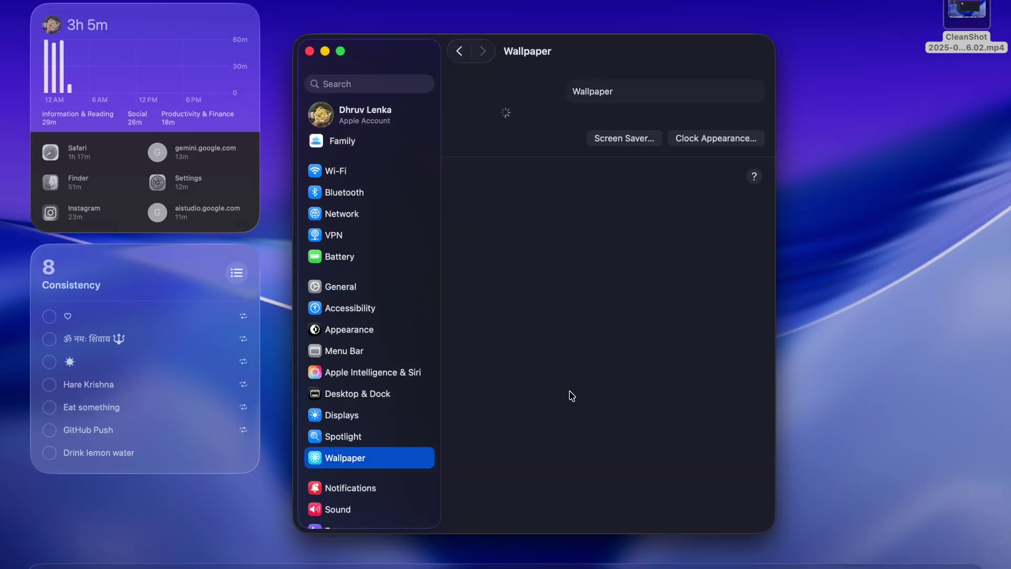
scroll(579, 390, "down", 3)
left_click(738, 374)
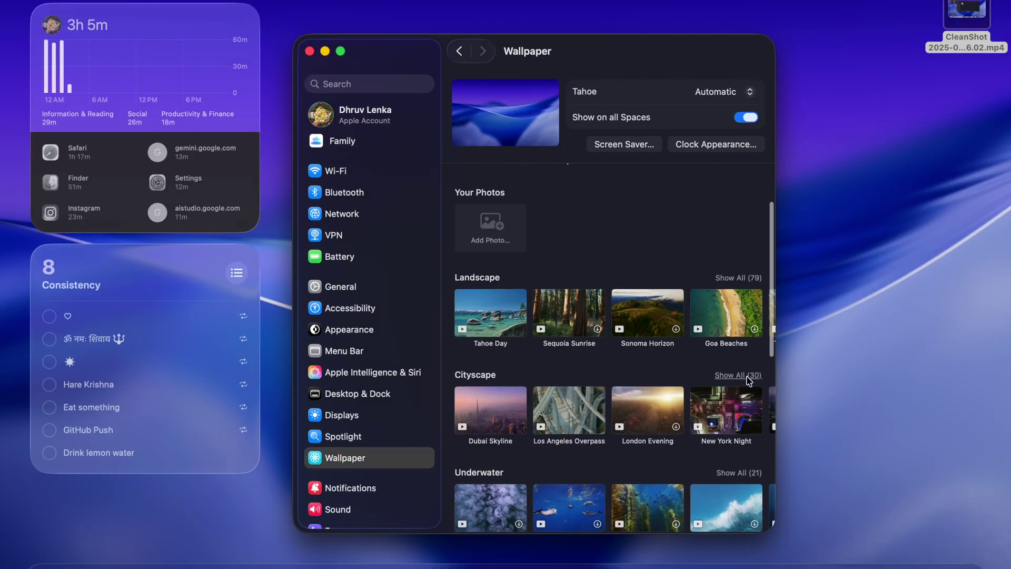
scroll(623, 427, "down", 3)
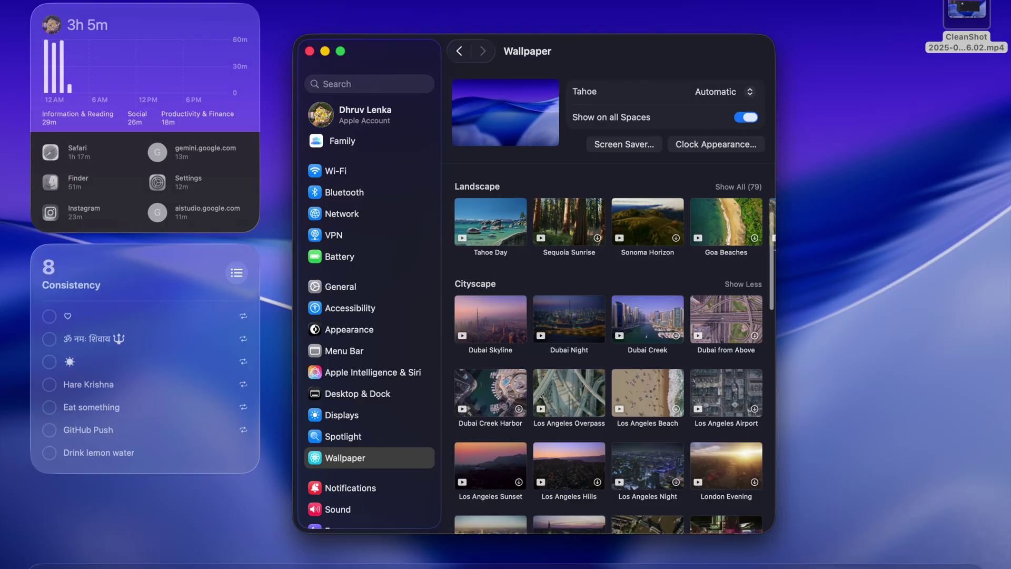
left_click(288, 17)
- Go to Computer and open Macintosh HD › Library › Application Support
left_click(177, 1)
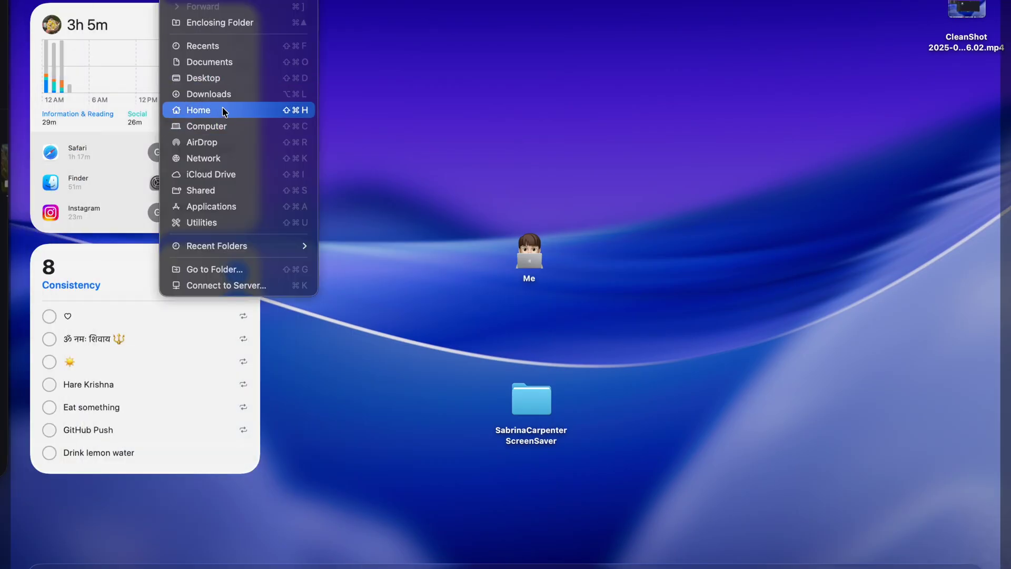
left_click(221, 128)
double_click(349, 134)
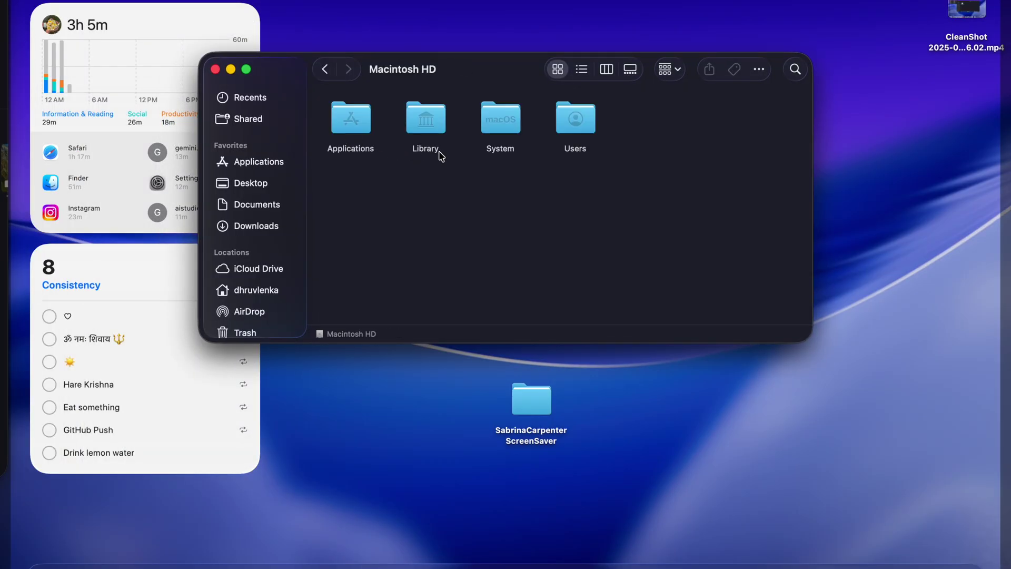
left_click(435, 132)
double_click(435, 131)
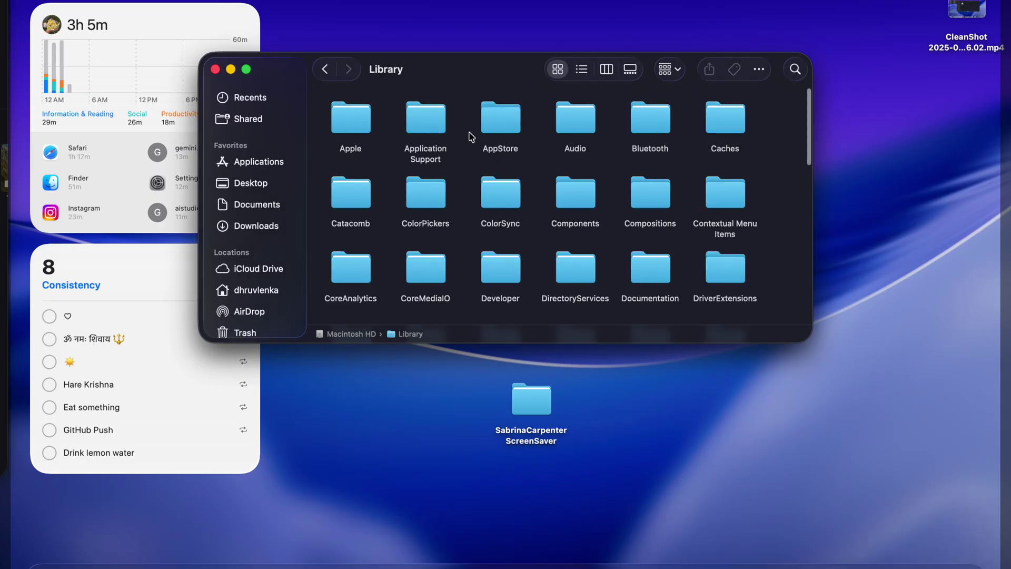
left_click(430, 130)
double_click(430, 131)
- Open com.apple.idleassetsd › Customer › 4KSDR240FPS to show its two .mov videos
left_click(353, 208)
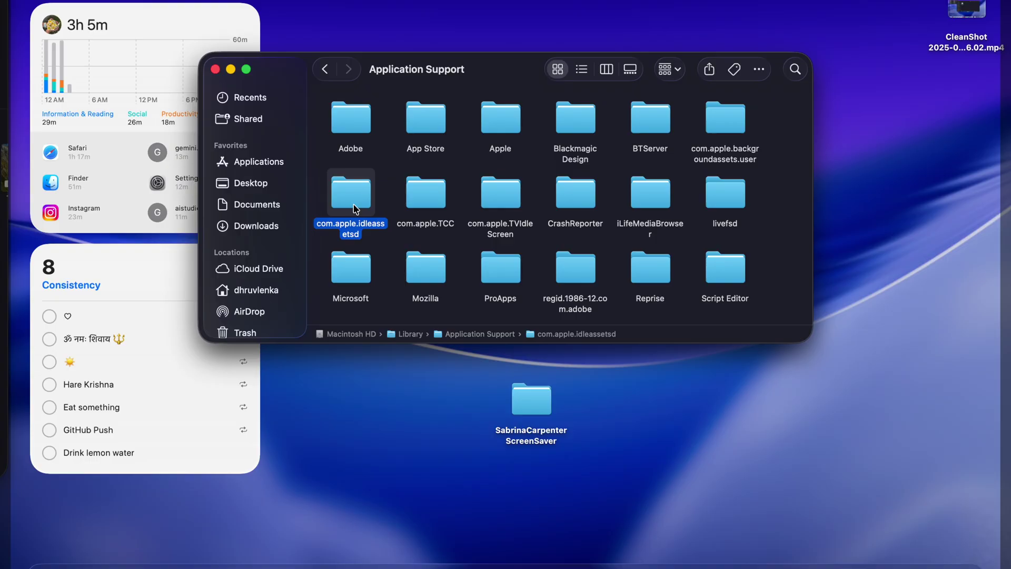
double_click(356, 209)
left_click(587, 120)
double_click(587, 119)
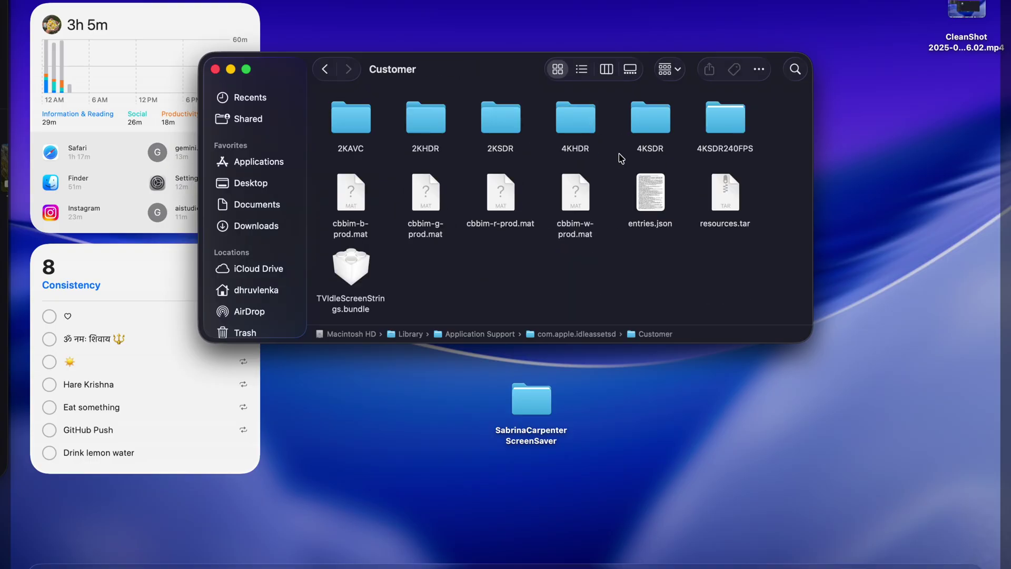
double_click(715, 136)
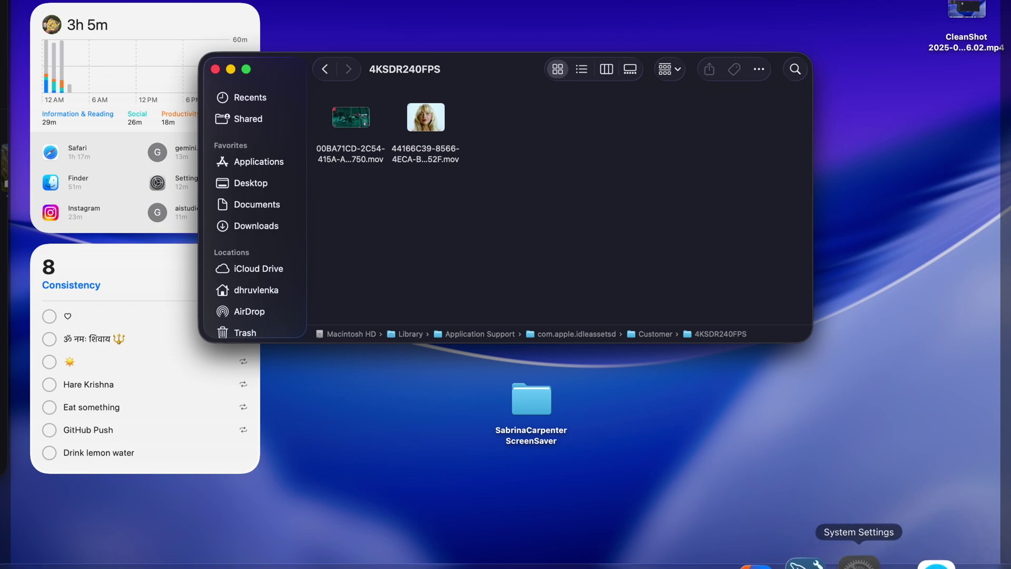
left_click(857, 563)
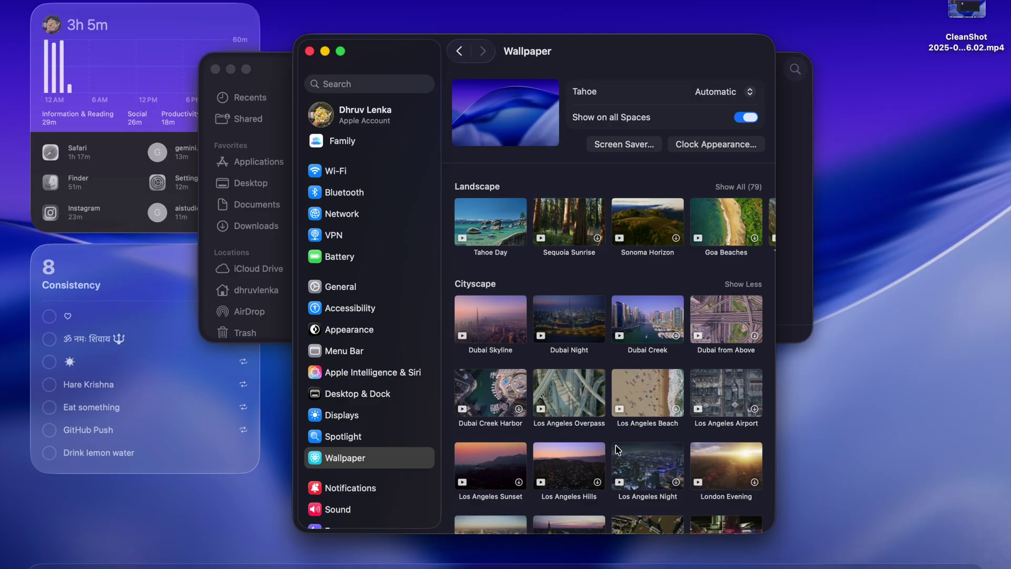
- Quick Look the first 4KSDR240FPS video, 00BA71CD-2C54-415A-A68A-8358E677D750.mov
left_click(280, 72)
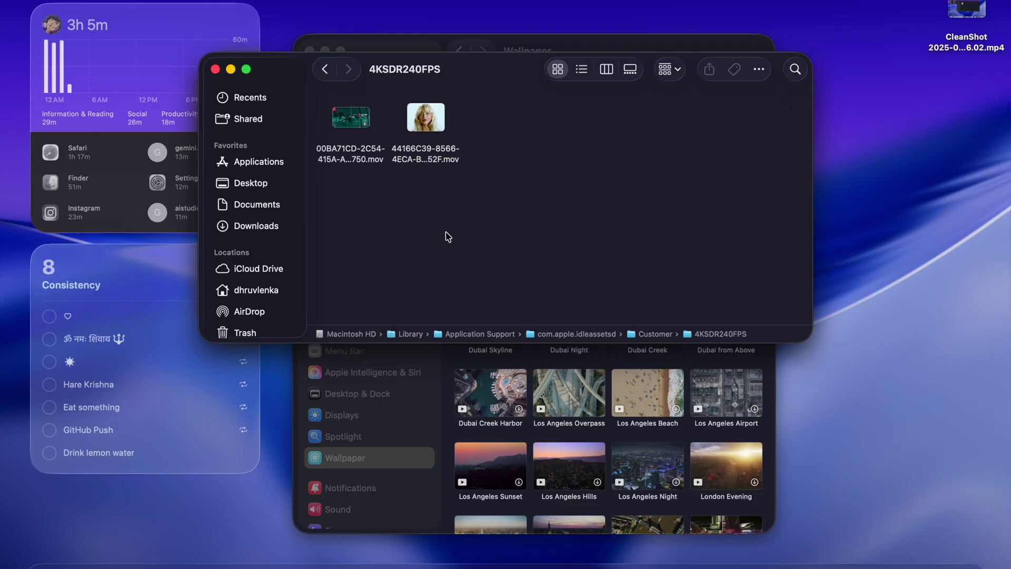
left_click(373, 154)
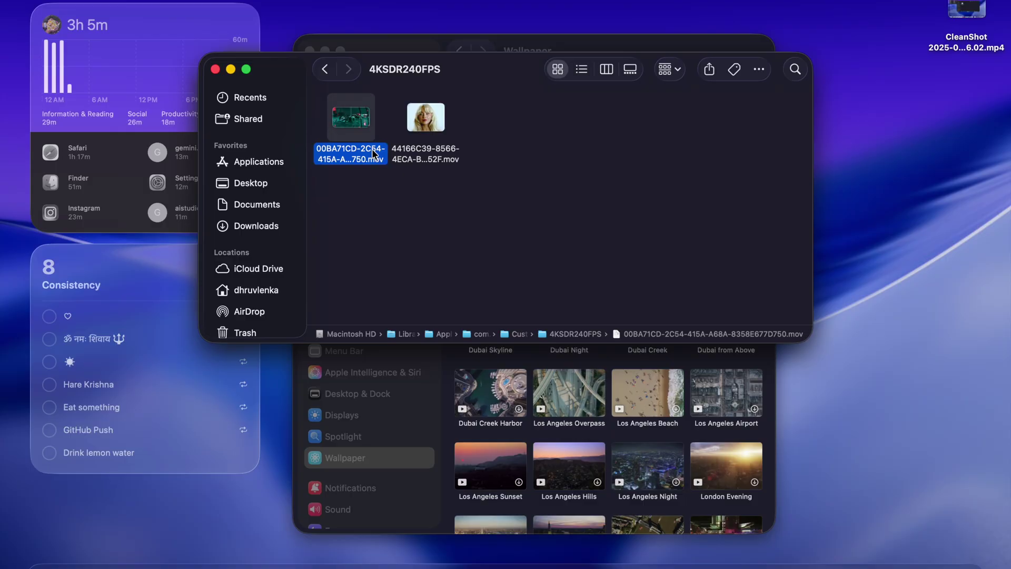
key("space")
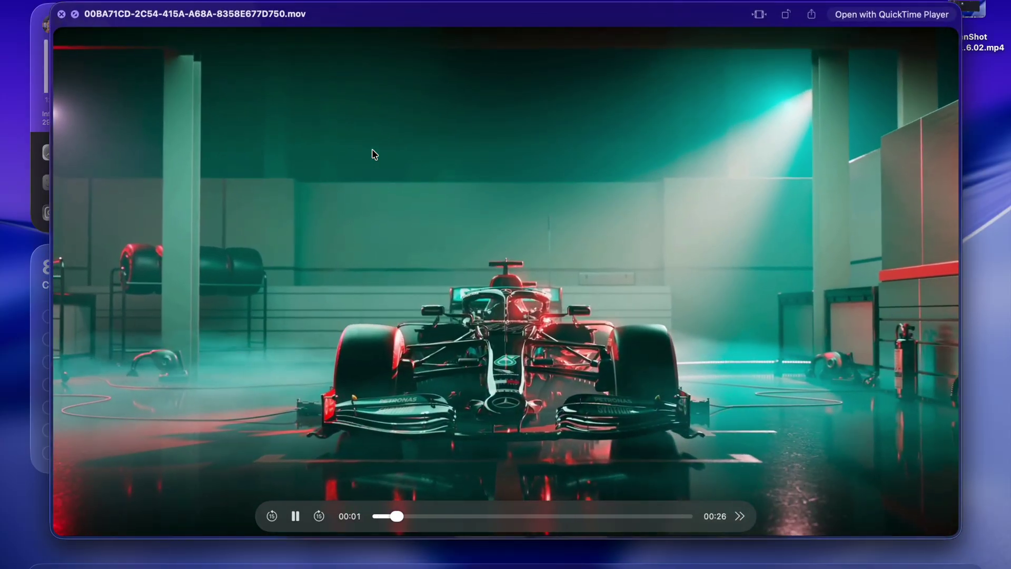
key("Right")
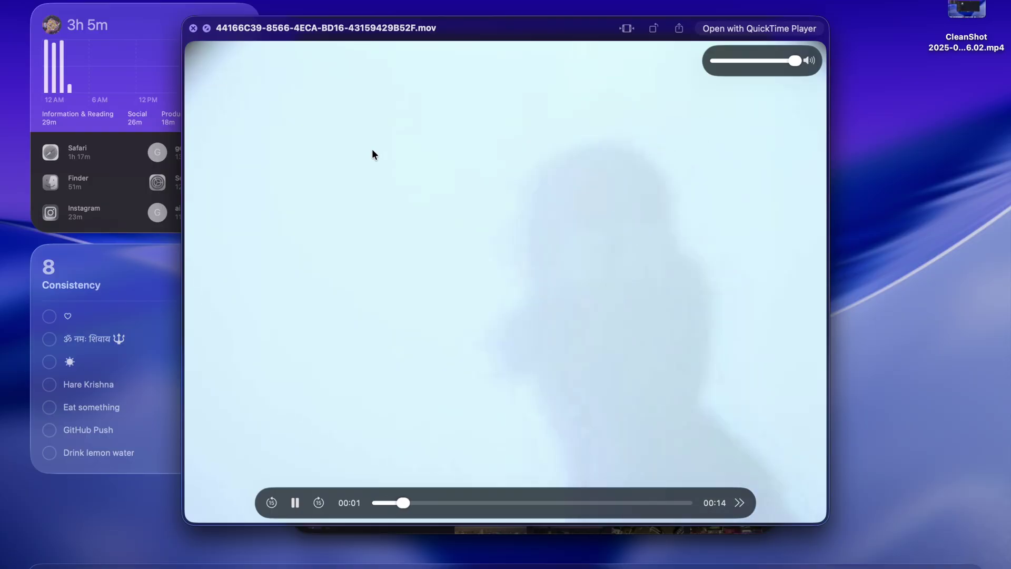
key("space")
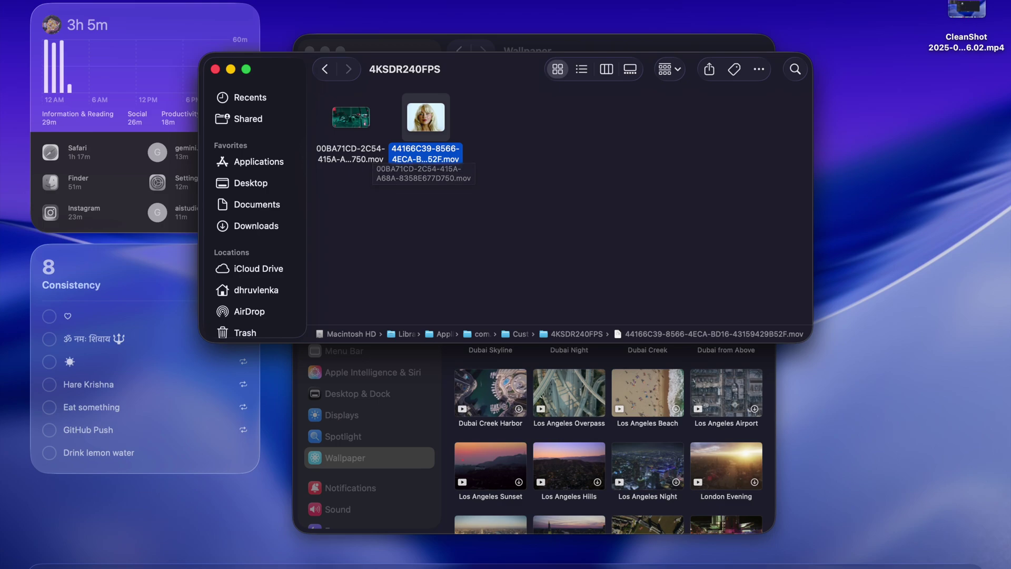
key("super+space")
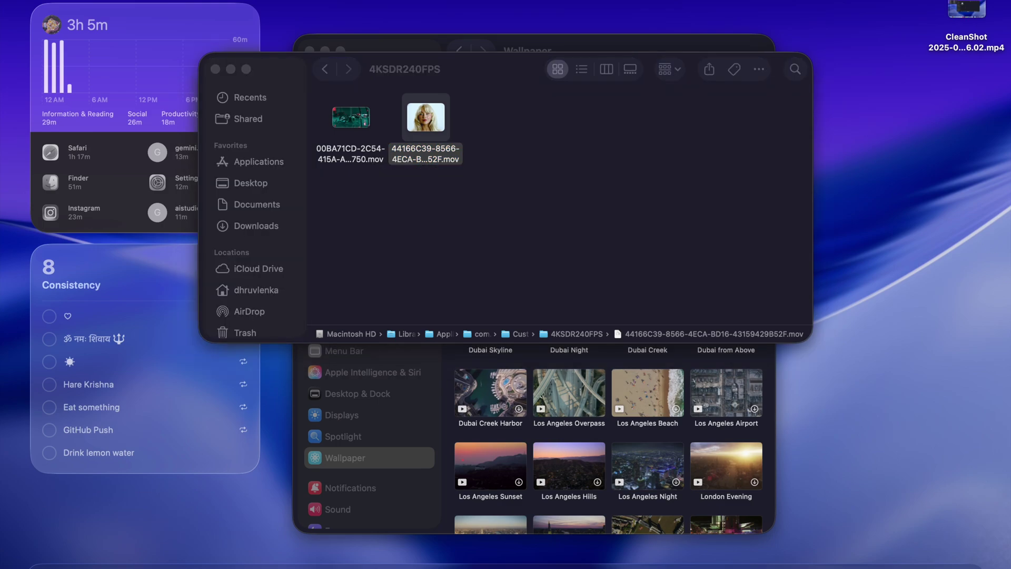
left_click(215, 69)
- Close Wallpaper settings and check that the SabrinaCarpenterScreenSaver desktop folder holds SabrinaCarpenter.mov
left_click(311, 51)
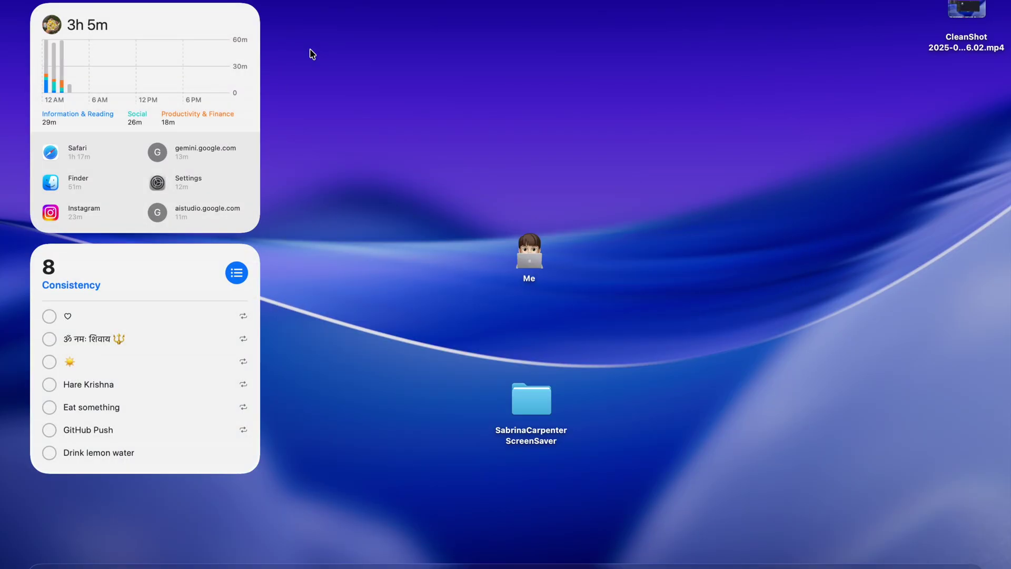
double_click(549, 391)
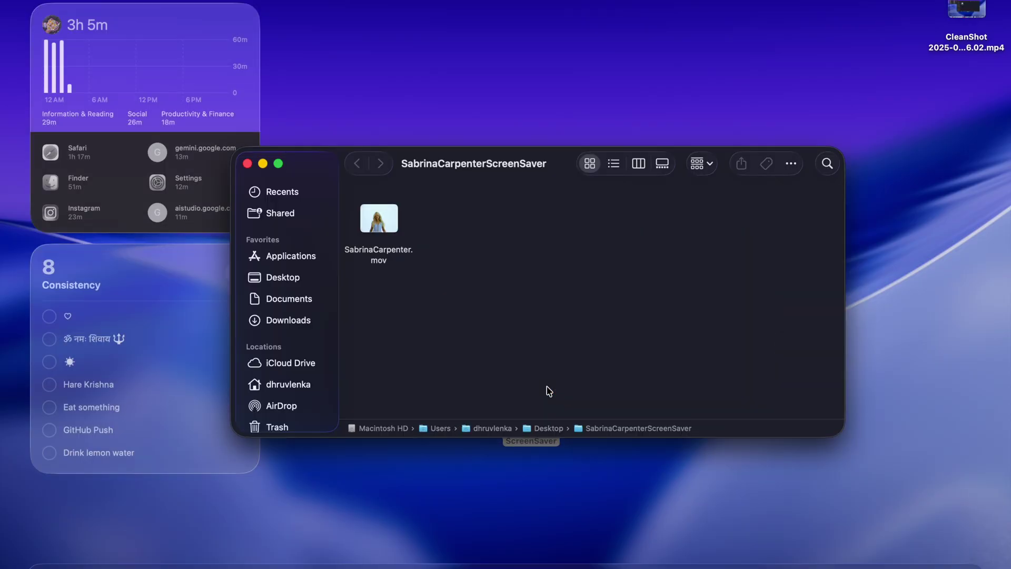
left_click(247, 163)
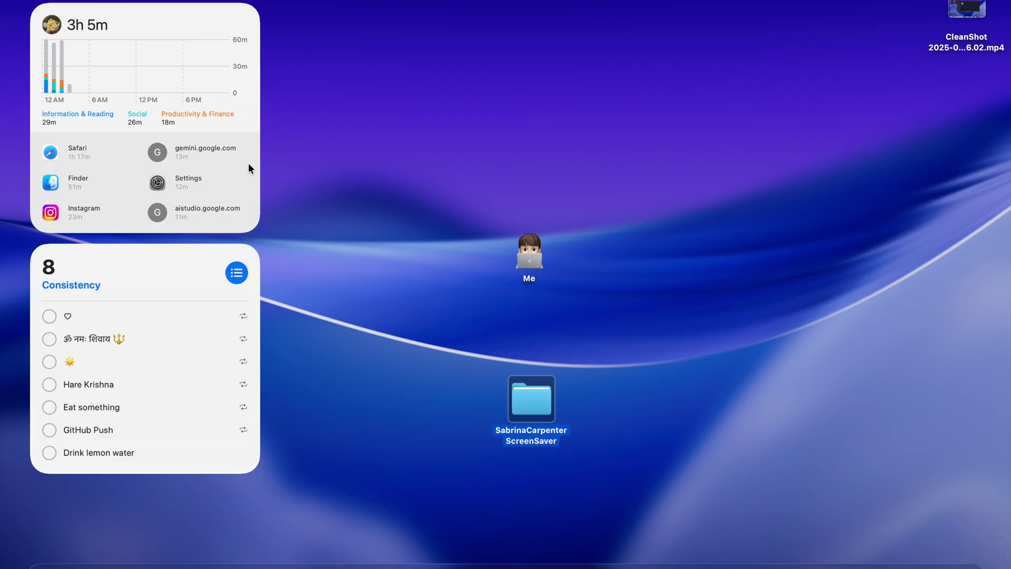
left_click(171, 0)
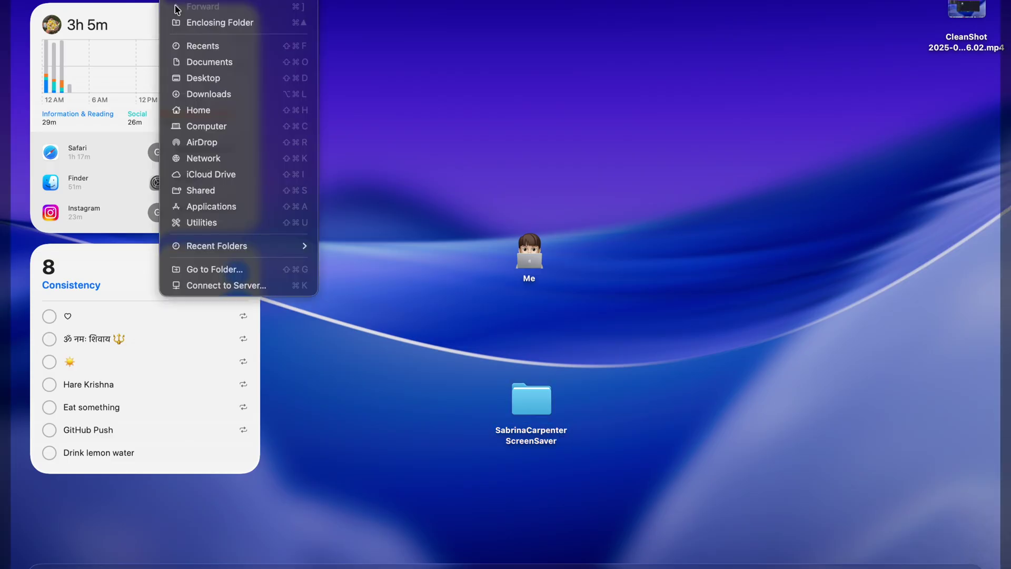
- Jump to the user's Library/Application Support folder by entering its path in Go to Folder
left_click(211, 270)
key("BackSpace")
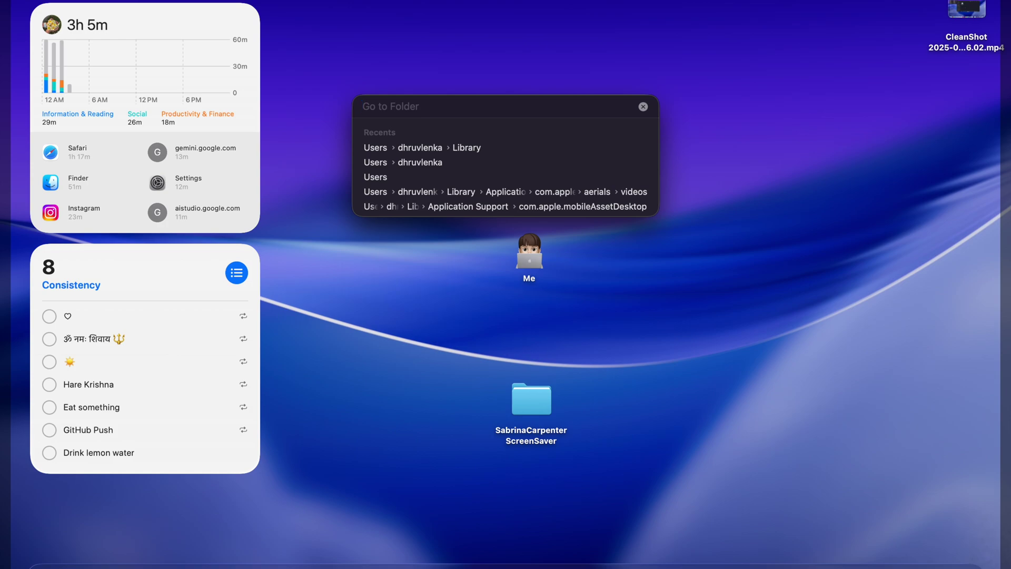
type("/us")
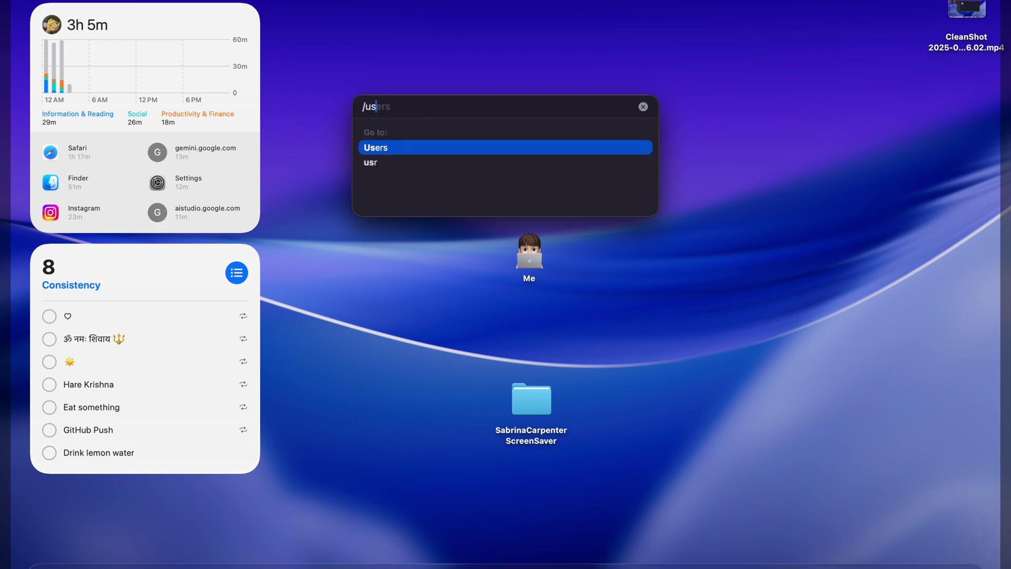
key("BackSpace")
type("u")
key("BackSpace")
type("Users/dhruv")
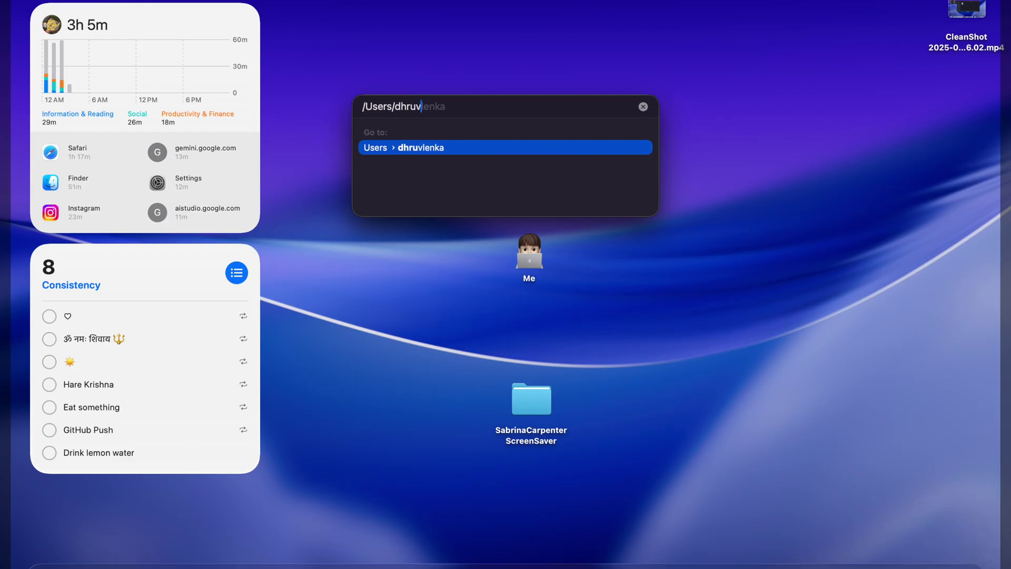
type("lenka")
type("/")
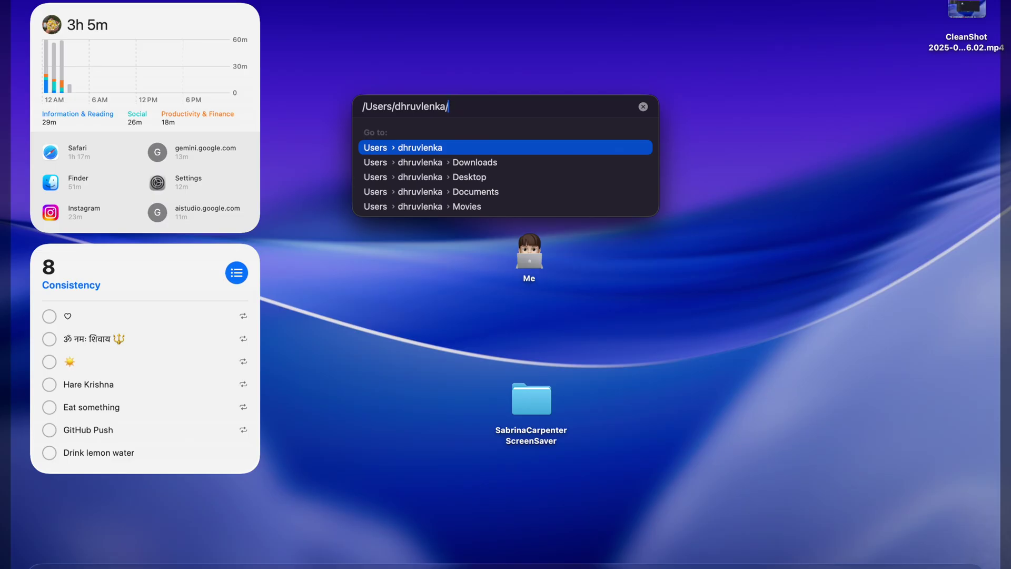
type("Lib")
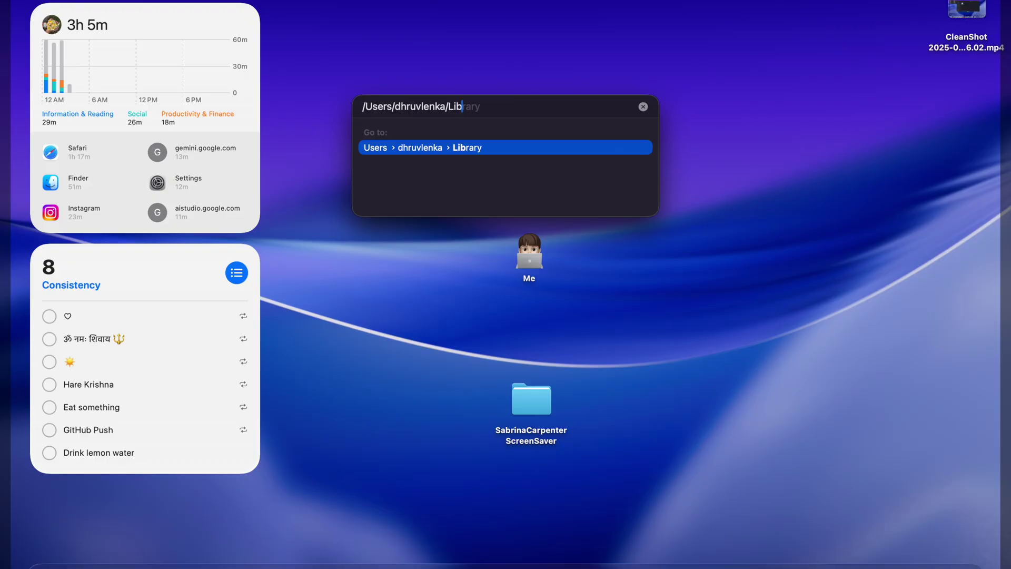
type("rary/AQpp")
key("BackSpace")
key("BackSpace")
key("BackSpace")
type("pp")
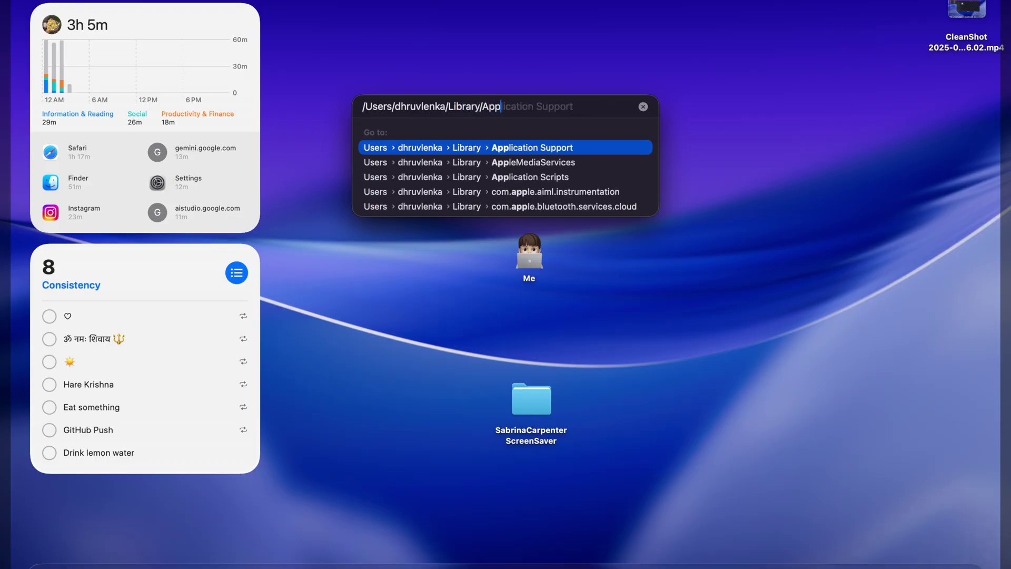
type("l")
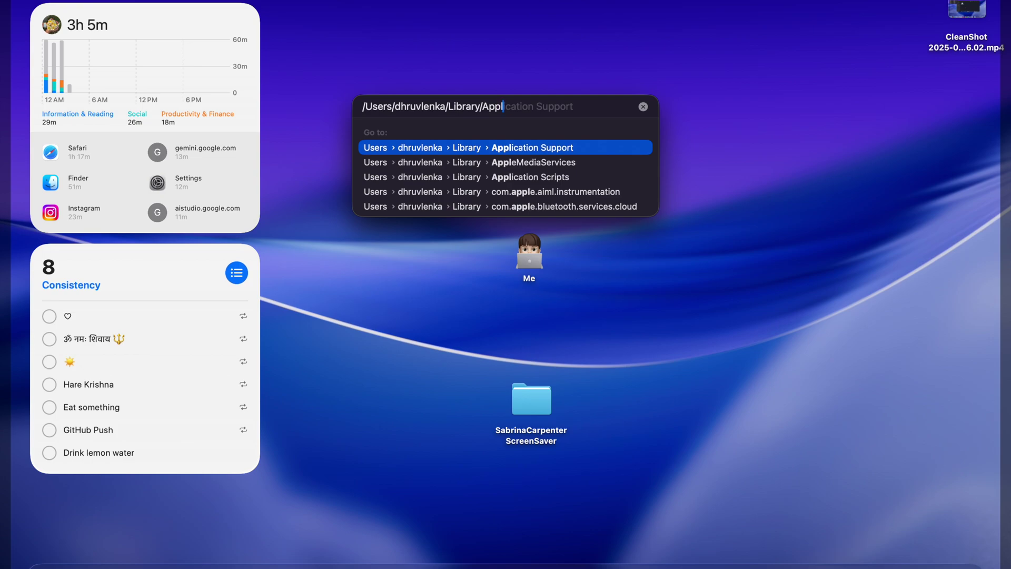
key("Return")
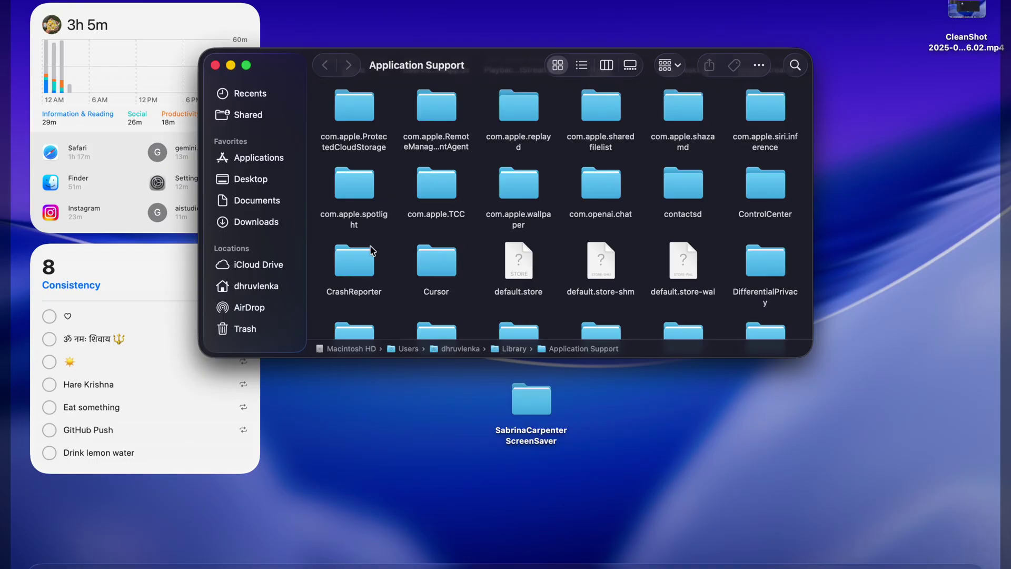
- Open com.apple.wallpaper › aerials › videos and preview the first of its five .mov clips
scroll(377, 246, "up", 7)
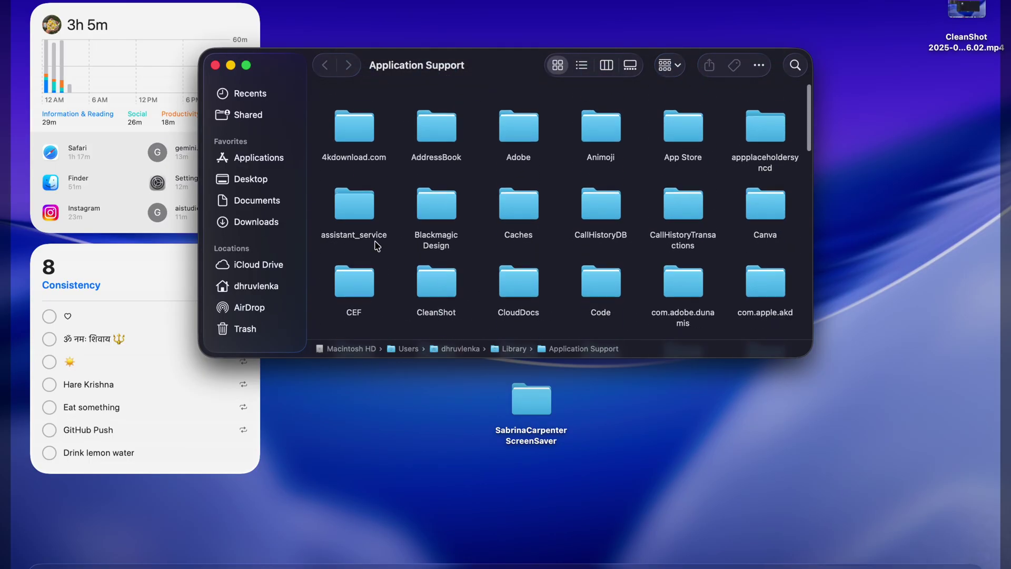
scroll(377, 246, "down", 4)
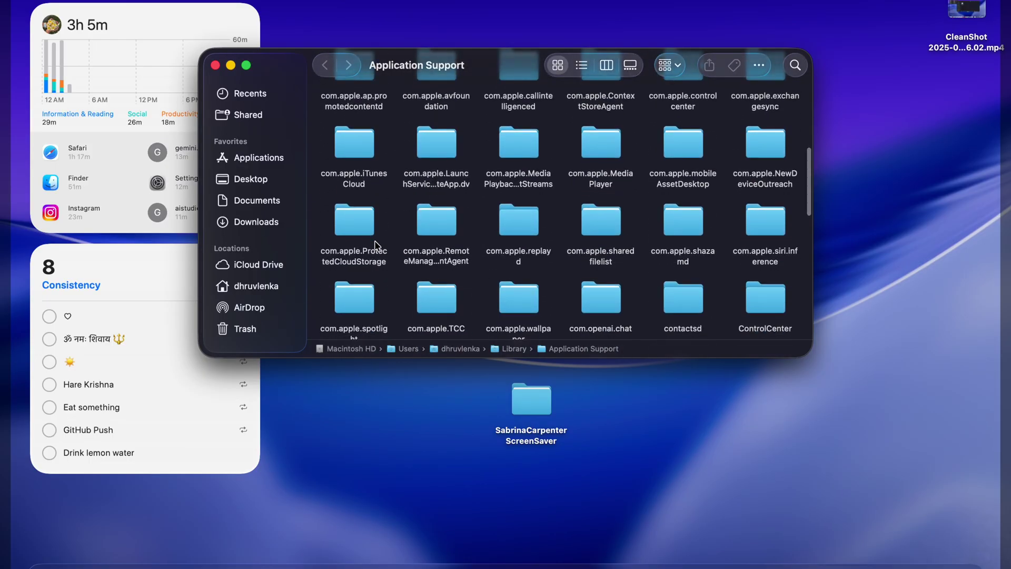
scroll(471, 249, "down", 3)
left_click(524, 175)
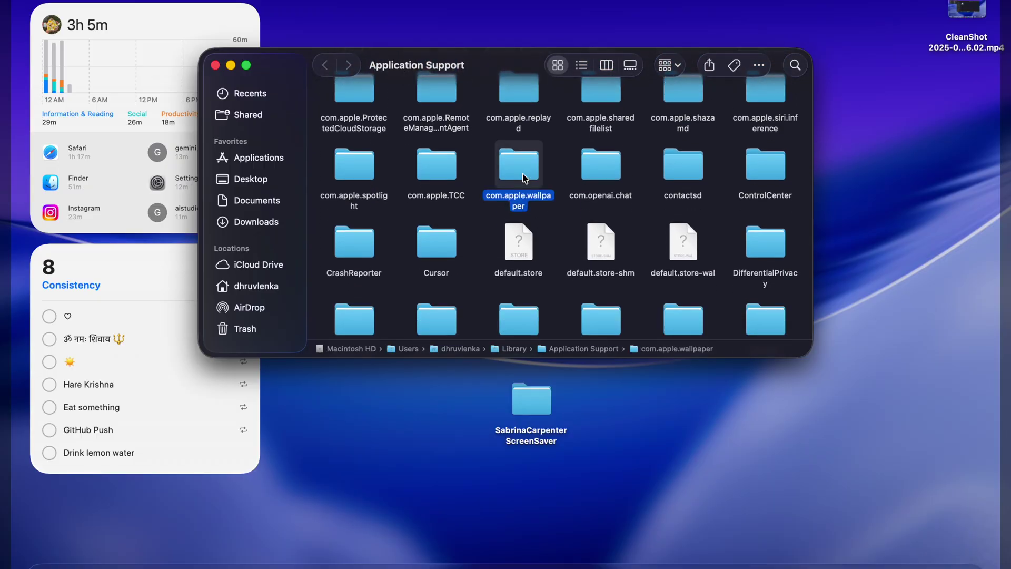
double_click(519, 178)
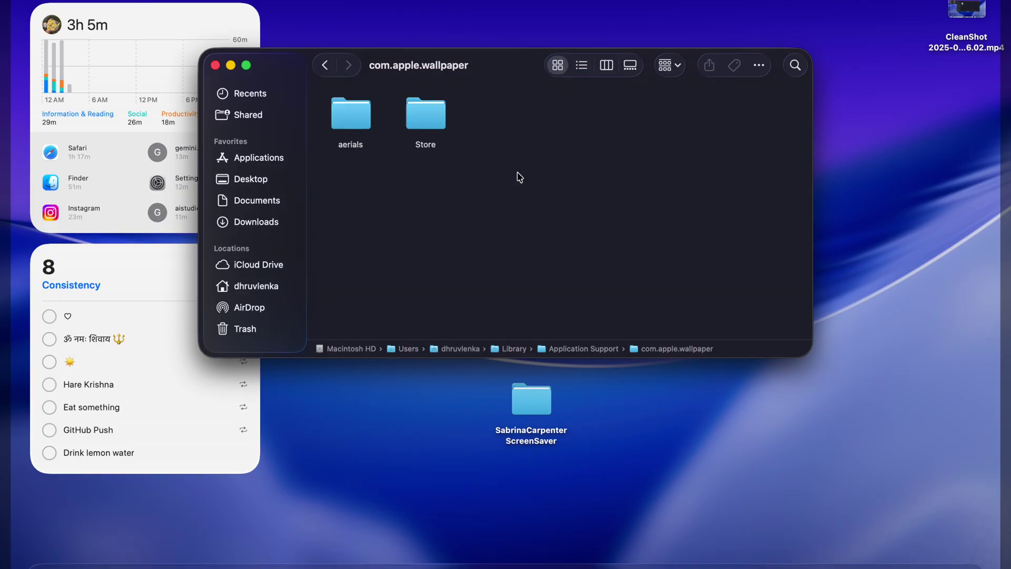
double_click(352, 113)
left_click(586, 111)
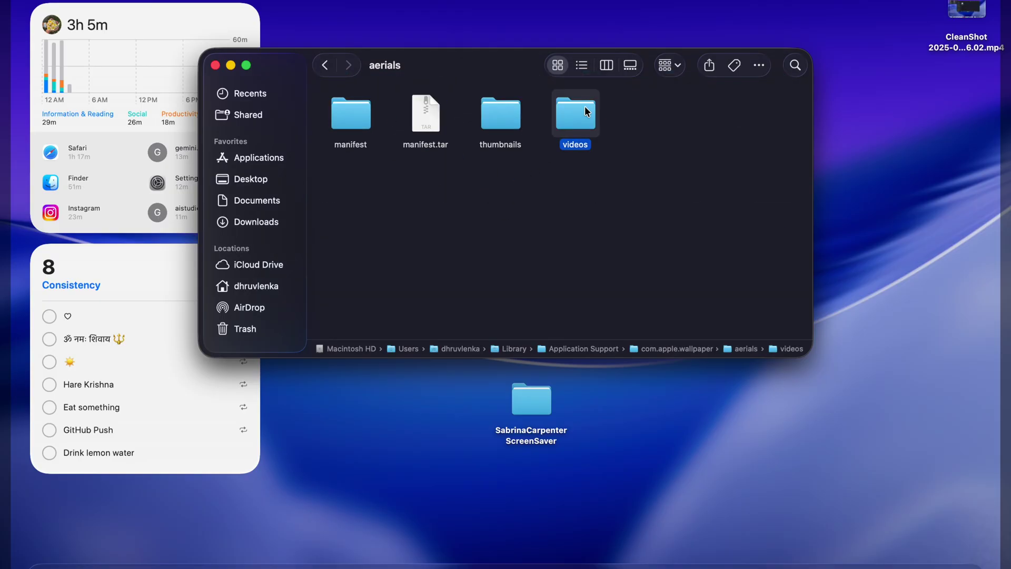
double_click(586, 112)
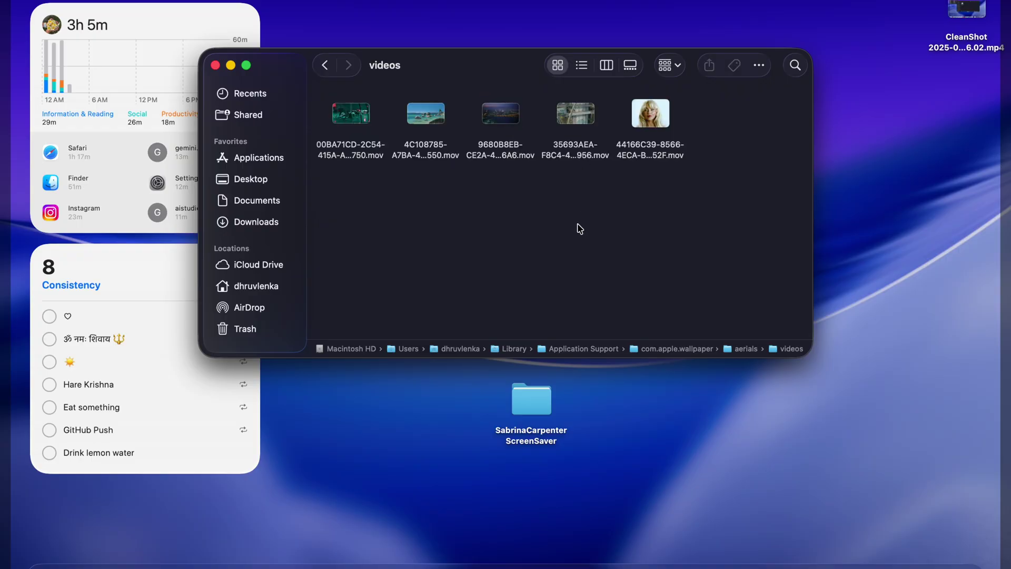
left_click(337, 150)
key("space")
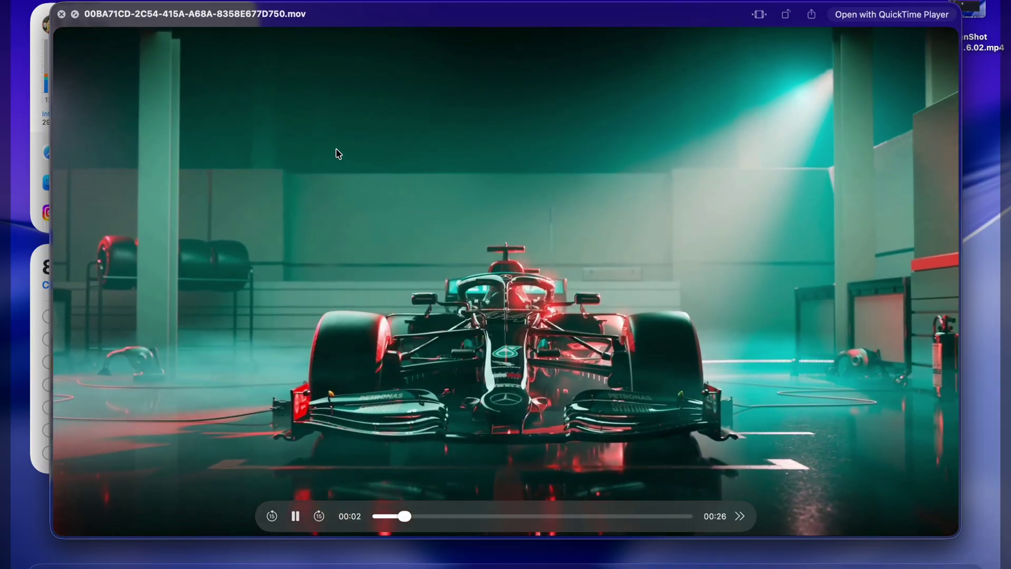
key("Down")
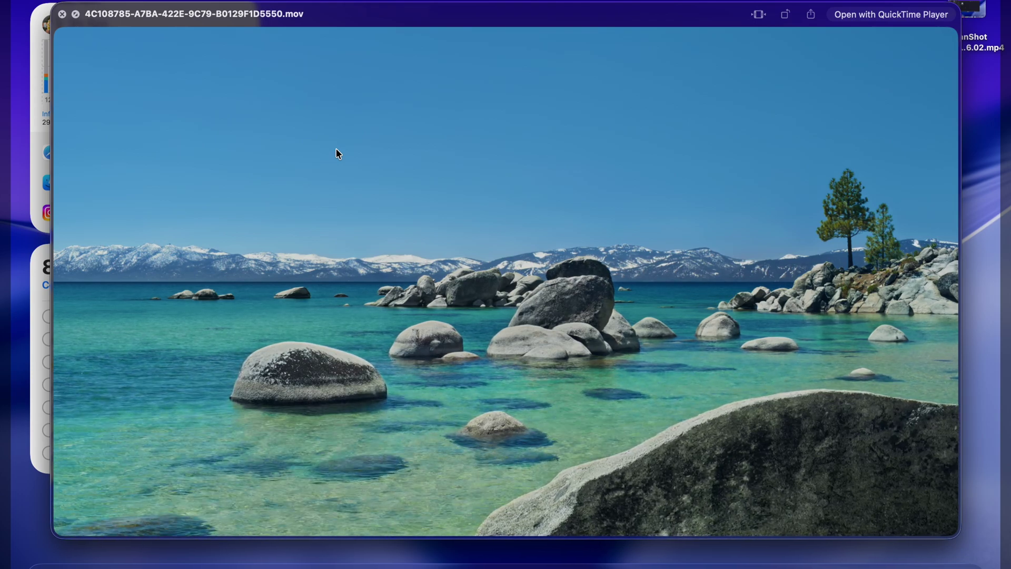
key("Down")
key("Down")
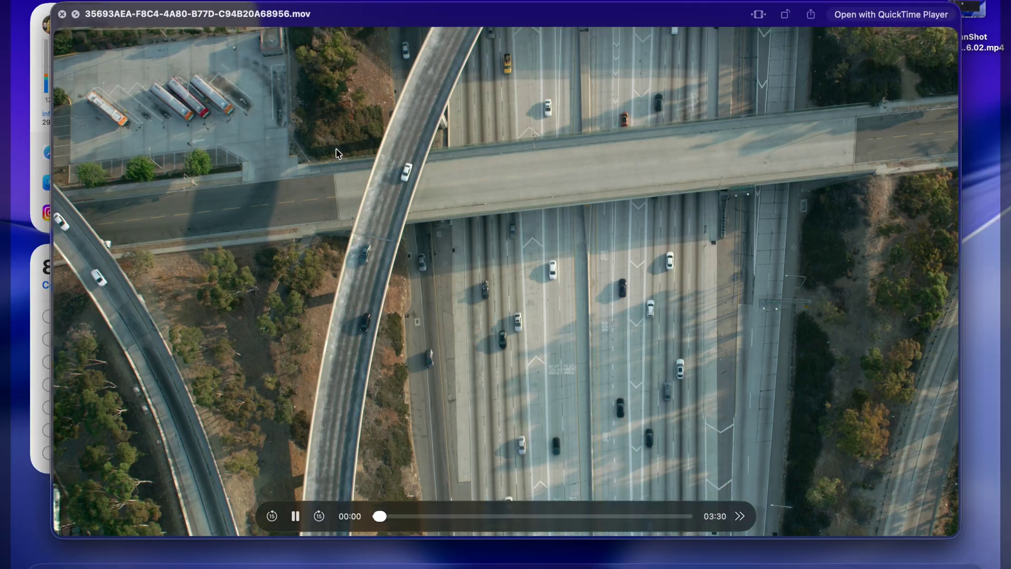
key("Down")
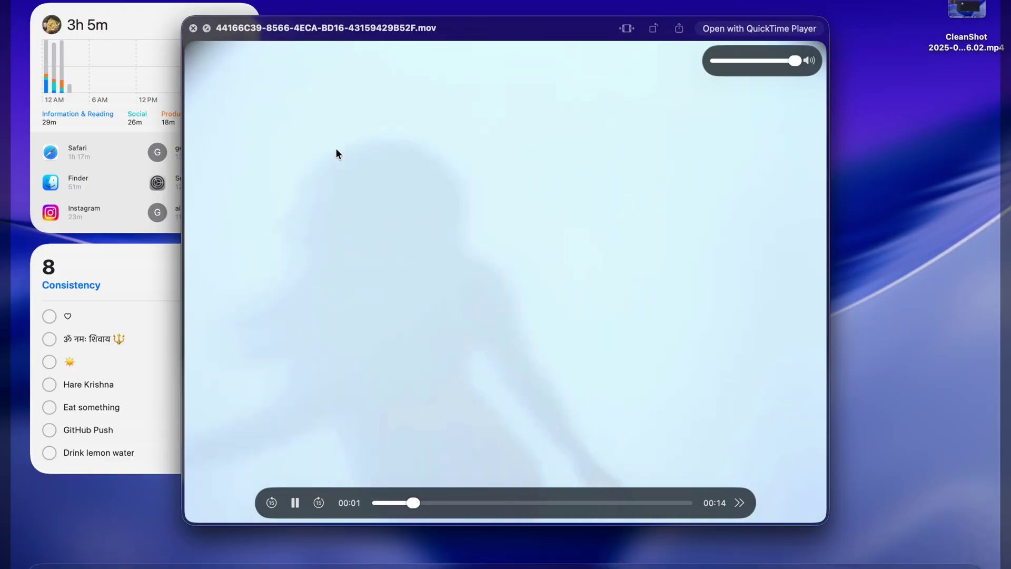
key("space")
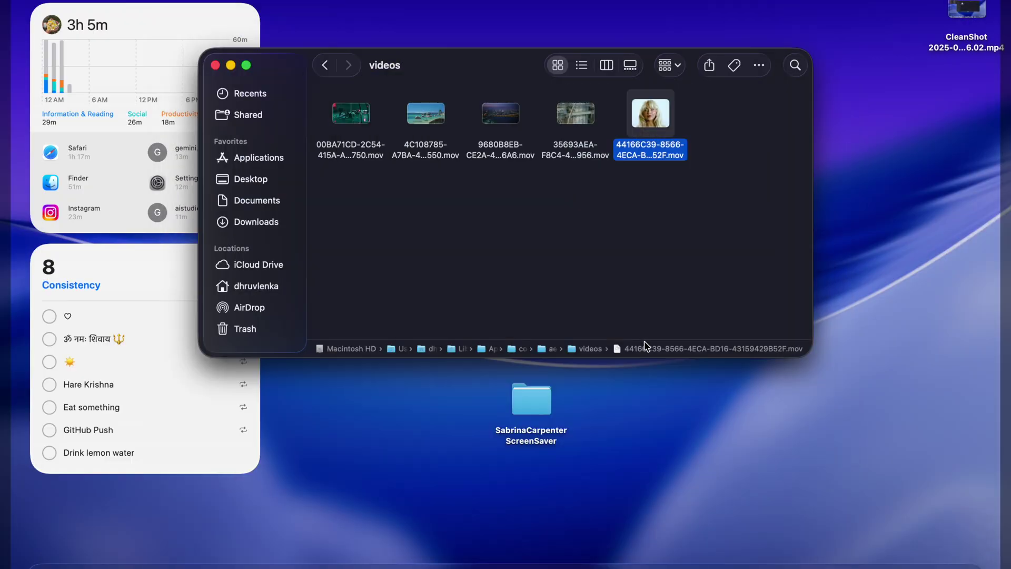
left_click(628, 231)
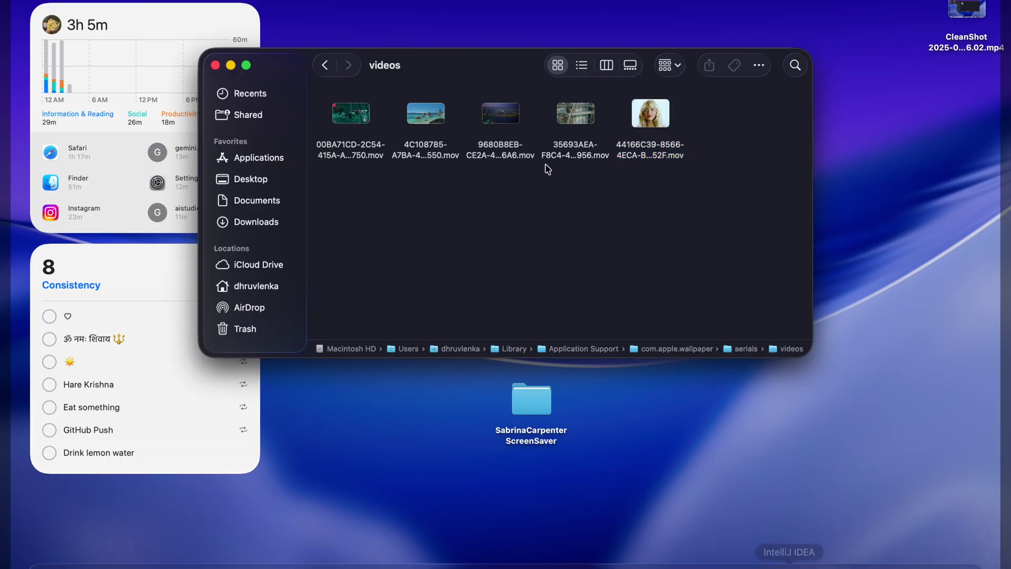
- Open the SabrinaCarpenterScreenSaver folder beside the videos window and preview the third clip, the Dubai Night aerial
double_click(540, 413)
left_click_drag(331, 163, 130, 252)
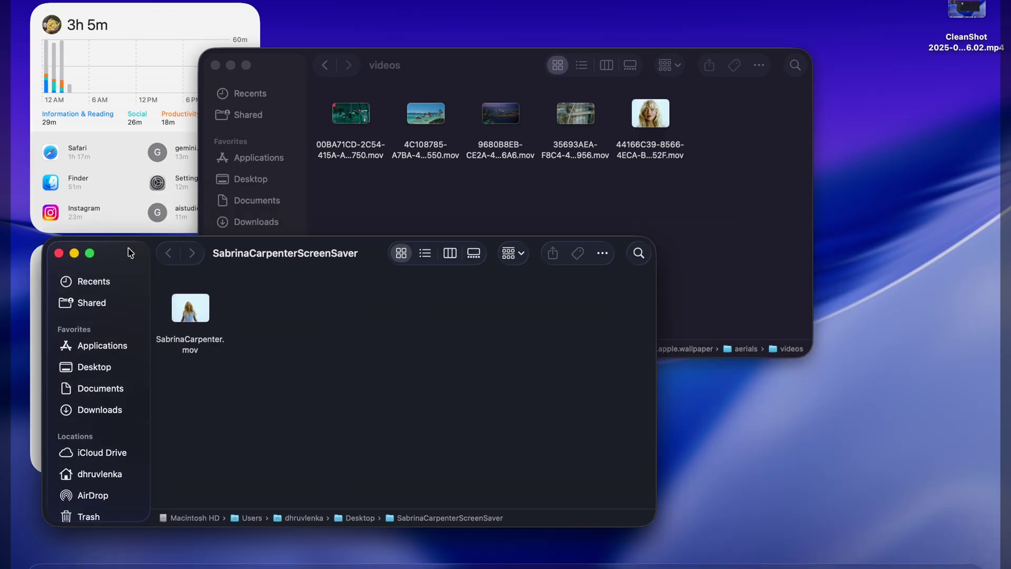
left_click(569, 208)
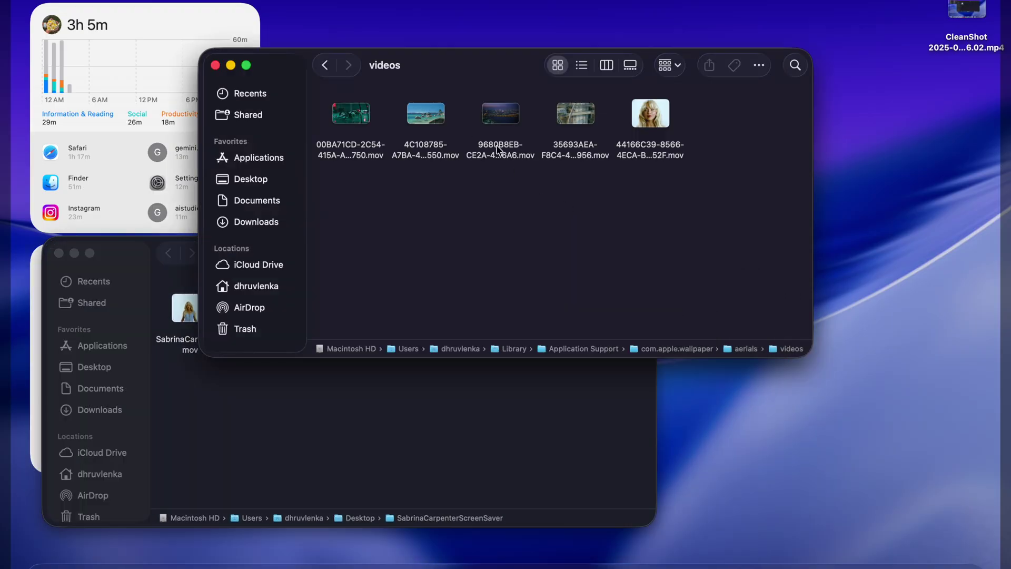
left_click(499, 149)
key("space")
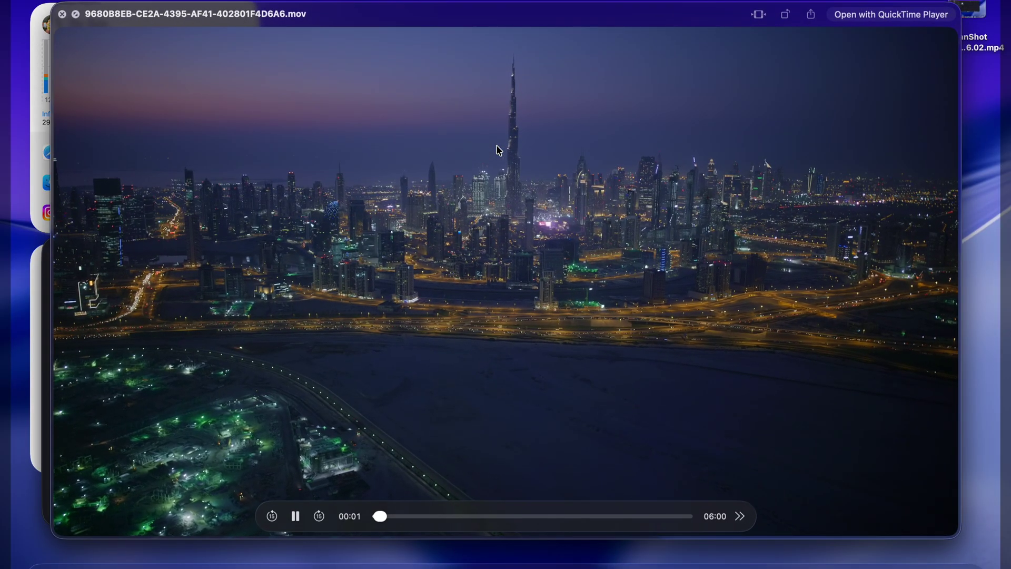
key("space")
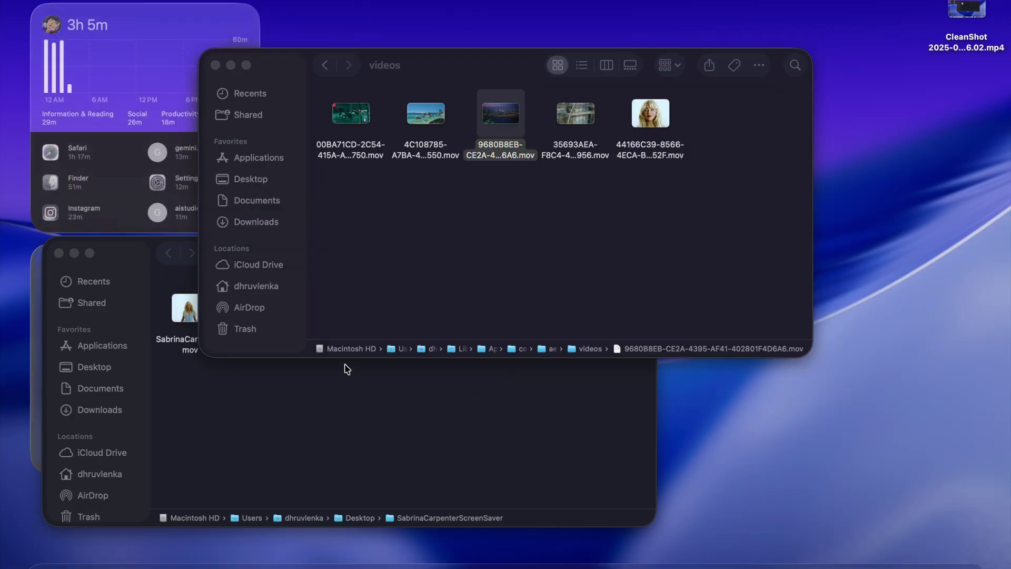
left_click(381, 458)
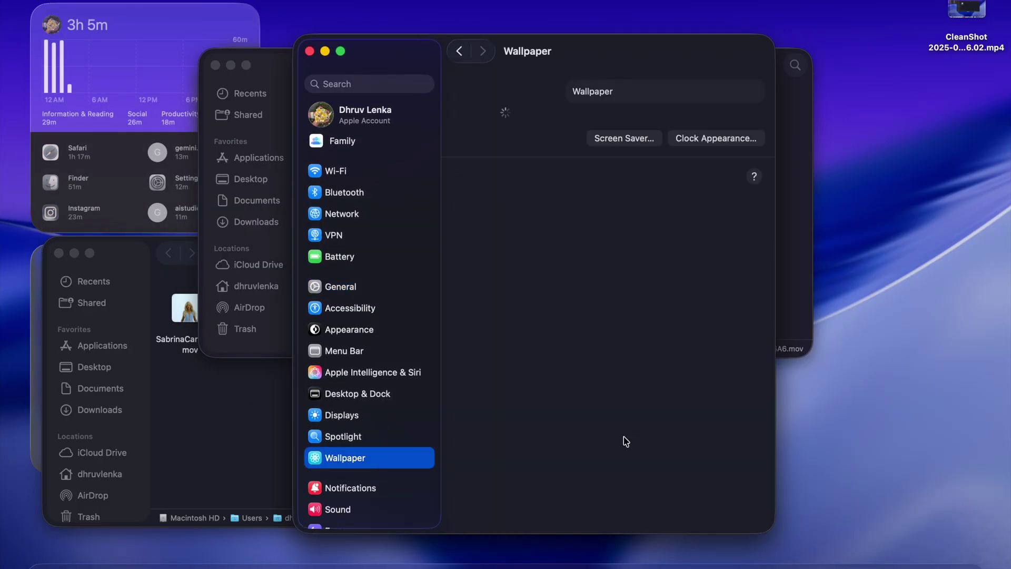
- Show all Cityscape wallpapers and scroll through them to locate Dubai Night
scroll(626, 441, "down", 5)
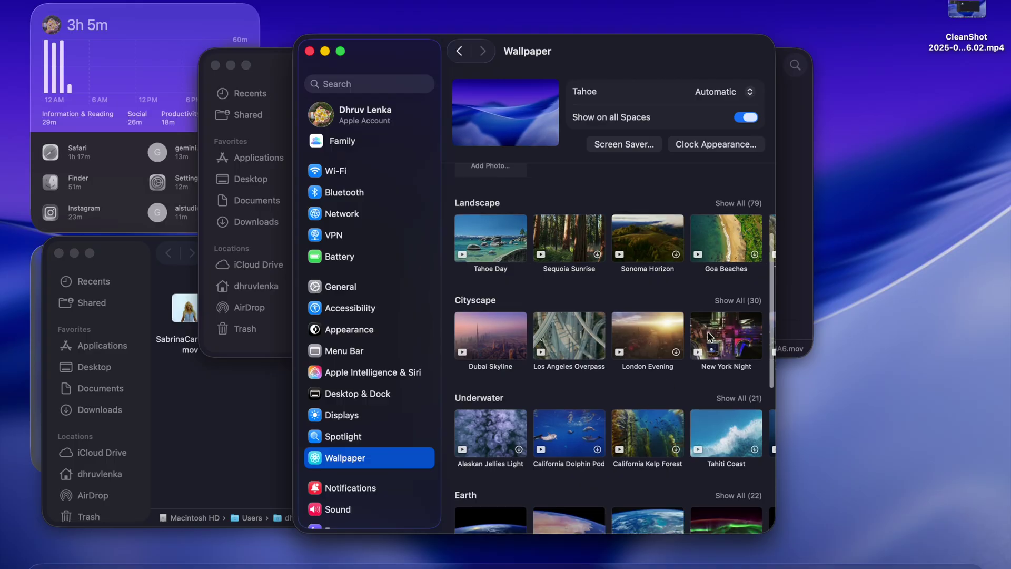
left_click(744, 311)
left_click(754, 301)
scroll(656, 361, "down", 4)
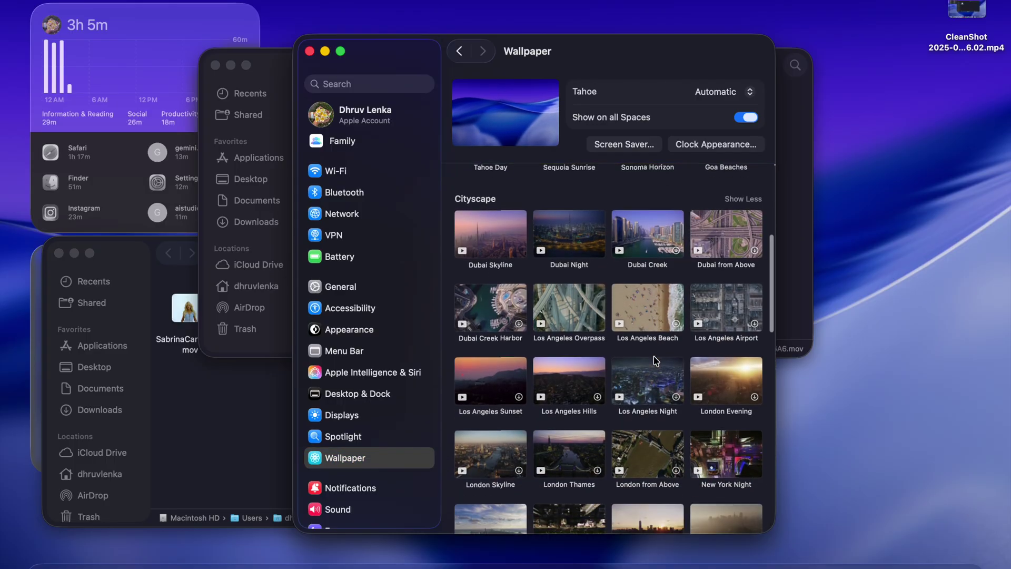
scroll(655, 359, "down", 3)
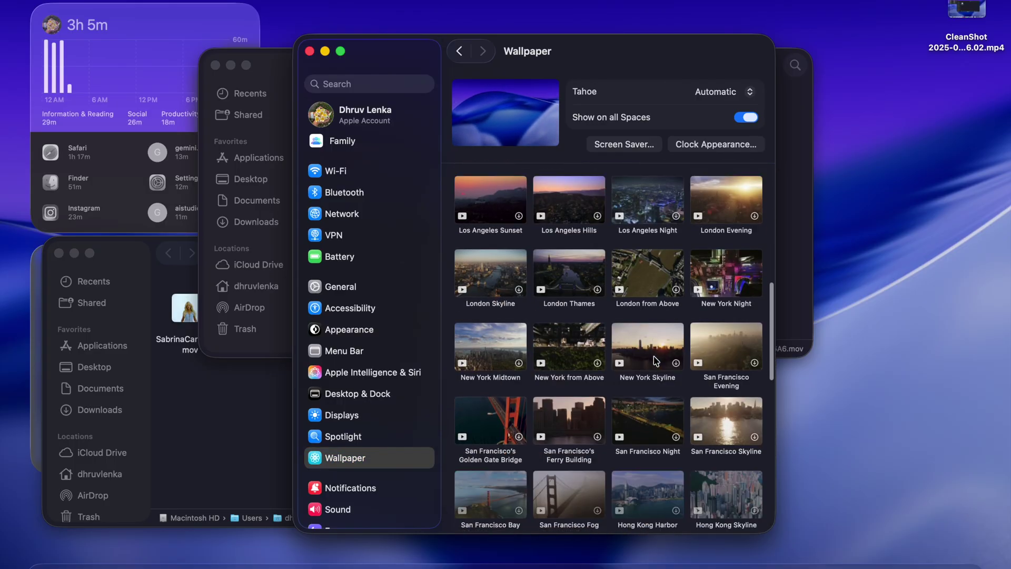
scroll(655, 360, "up", 5)
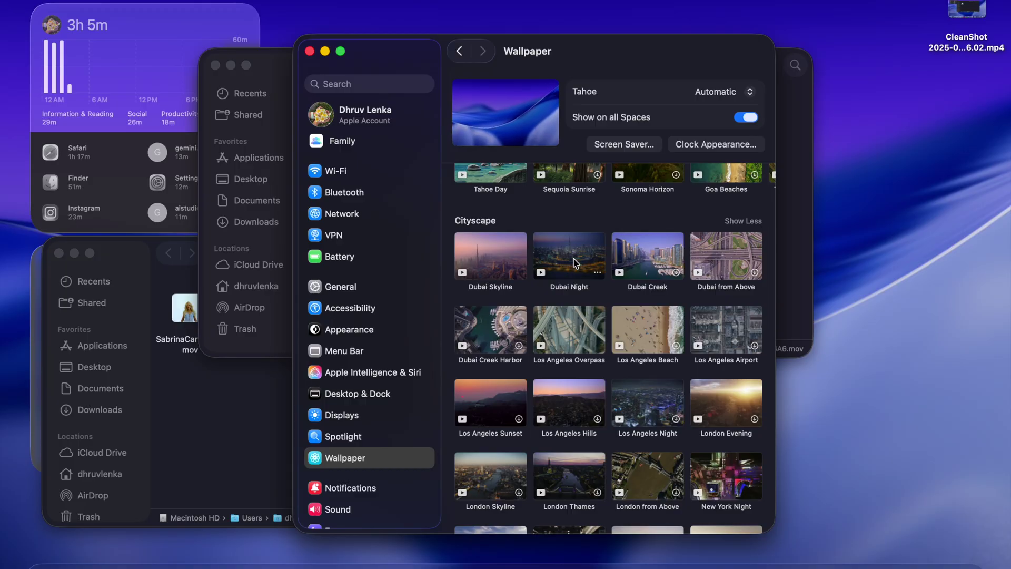
left_click(182, 459)
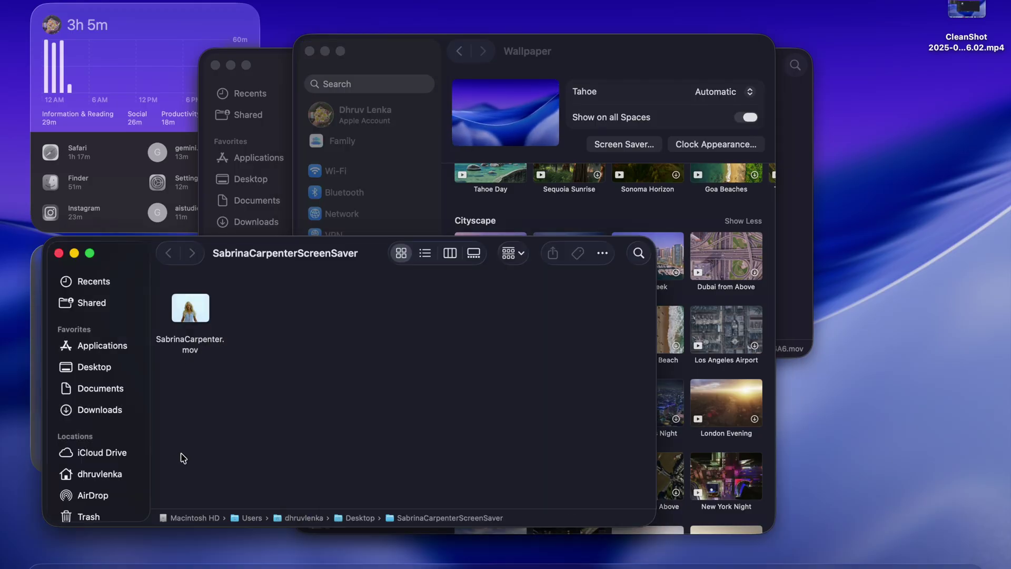
- Copy SabrinaCarpenter.mov and paste it into the aerial videos folder
left_click(192, 349)
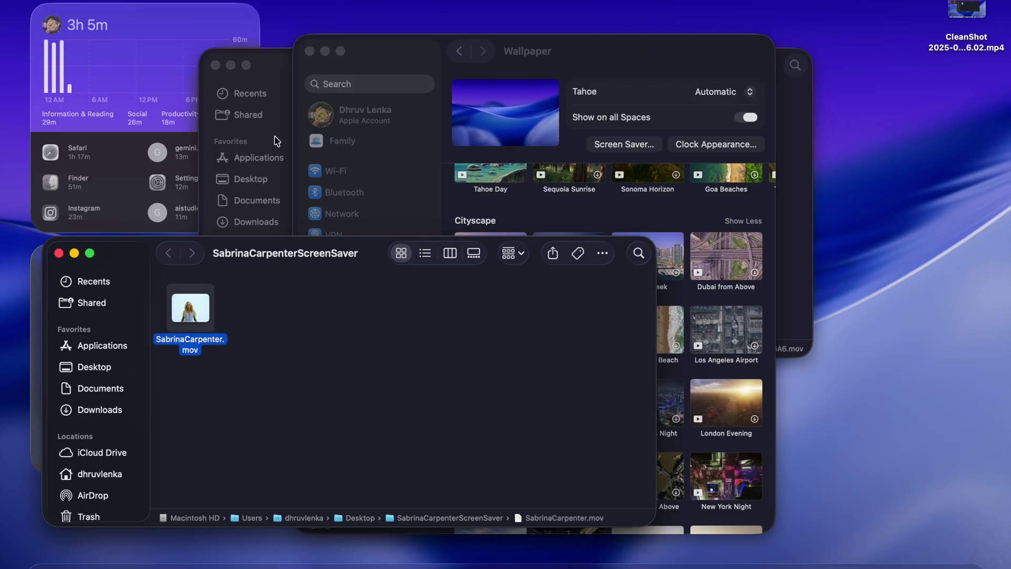
left_click(271, 67)
left_click(477, 301)
left_click(188, 341)
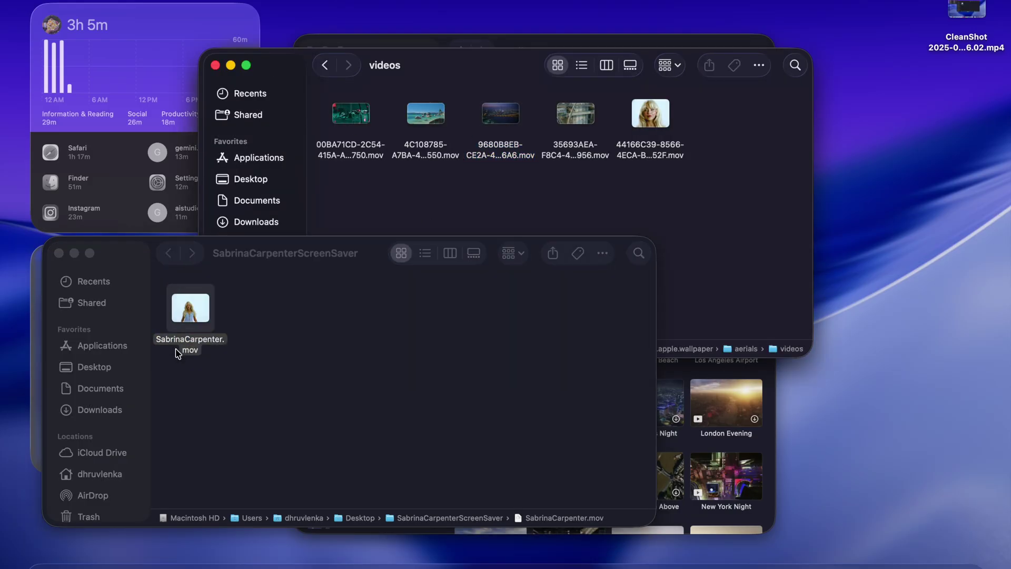
right_click(195, 348)
left_click(195, 348)
left_click(178, 337)
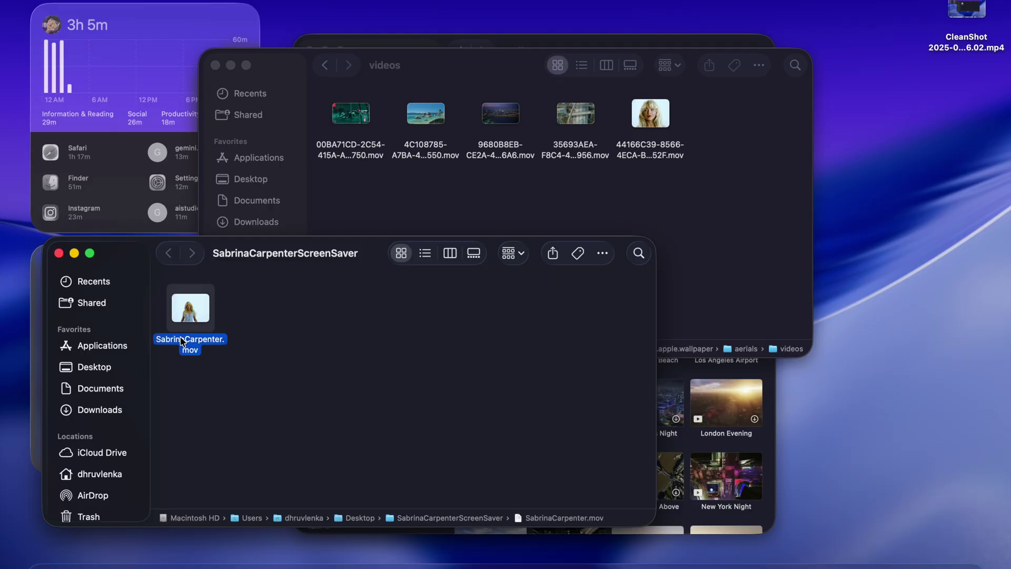
right_click(179, 339)
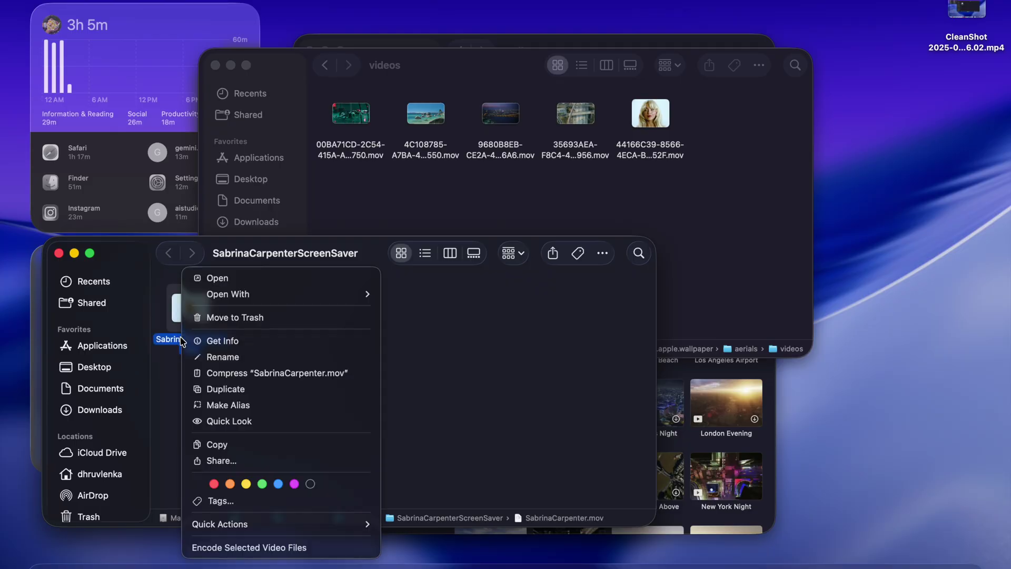
left_click(216, 444)
left_click(670, 221)
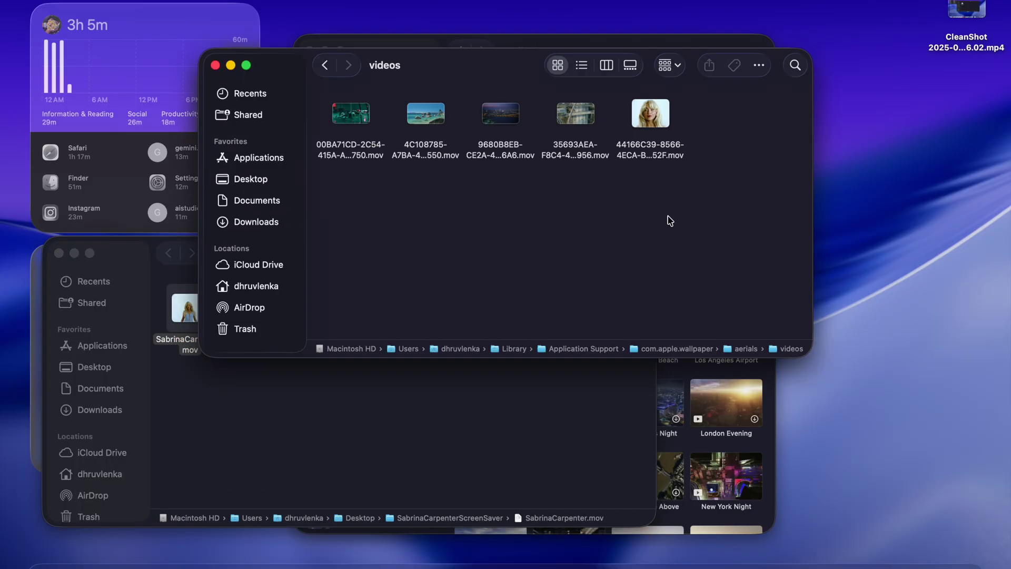
key("super+v")
- Copy the 9680B8EB video's file name, then move that original clip to the Trash
left_click(496, 149)
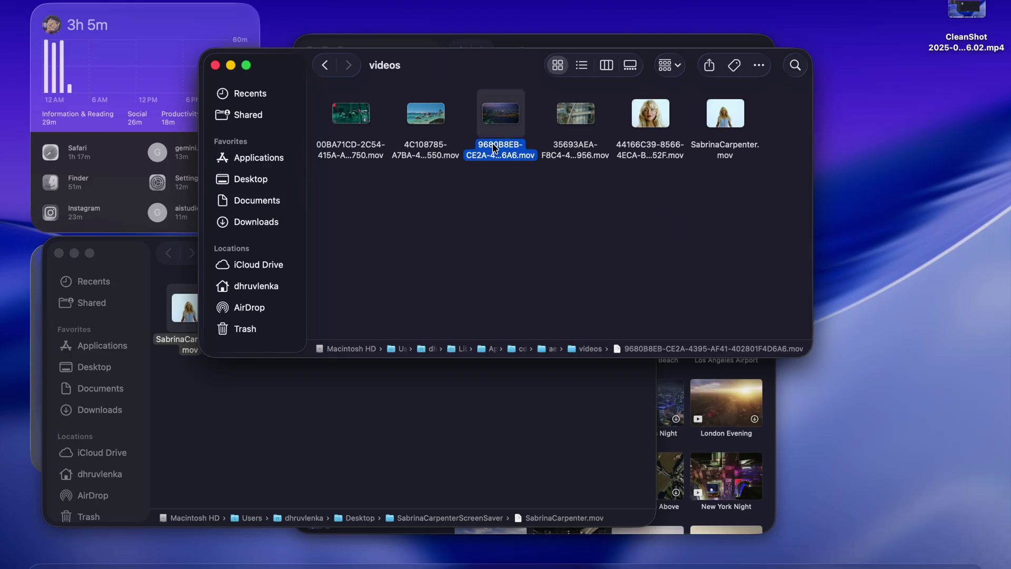
right_click(495, 149)
left_click(513, 230)
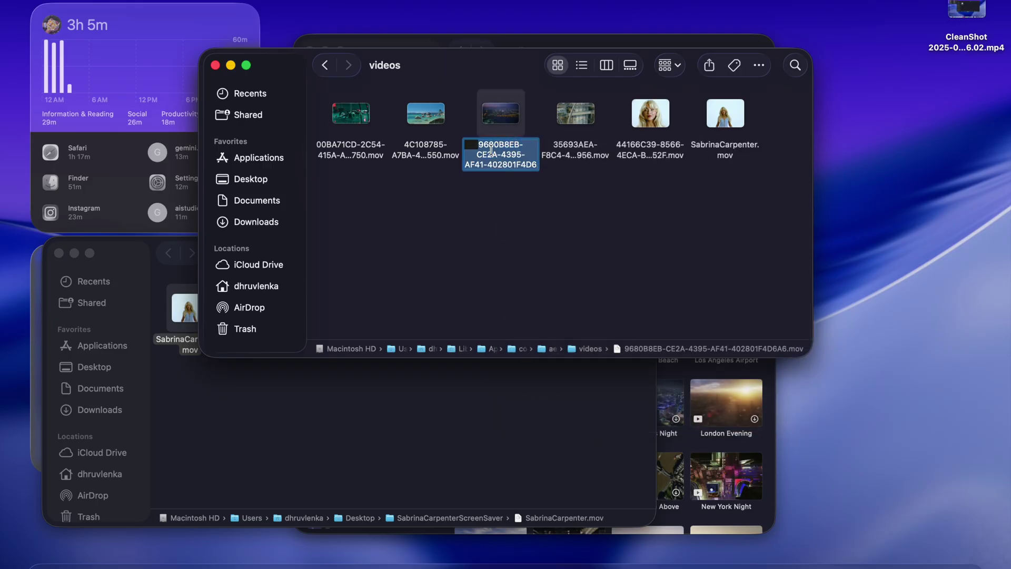
left_click_drag(489, 147, 528, 180)
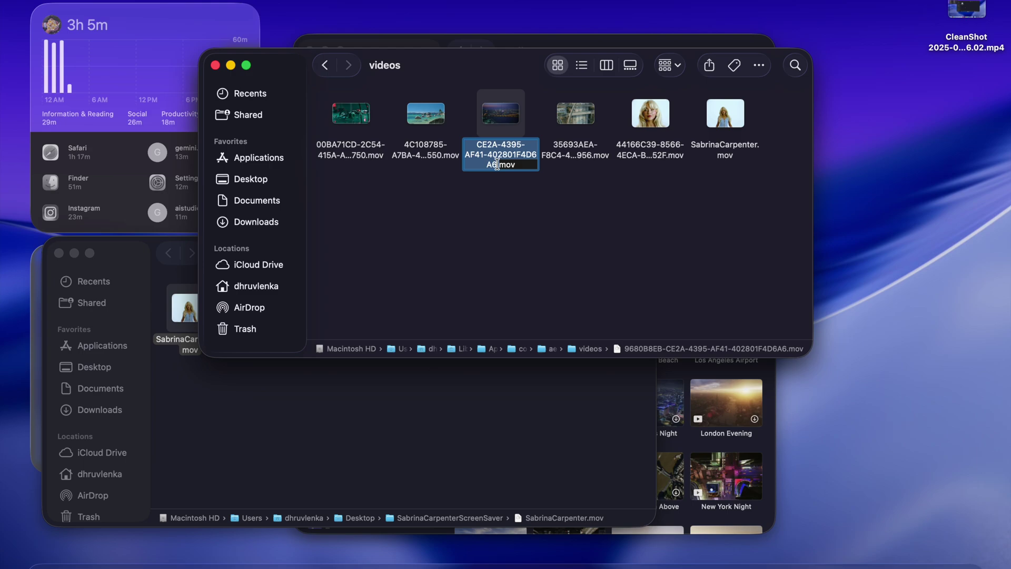
left_click(581, 232)
left_click(500, 153)
right_click(501, 153)
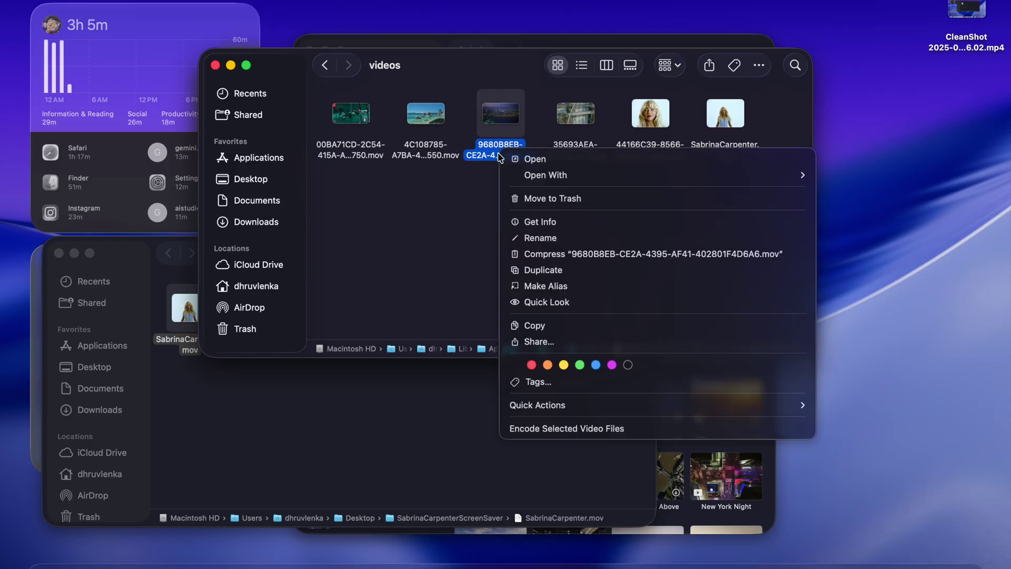
left_click(526, 199)
- Rename the SabrinaCarpenter.mov copy to 9680B8EB-CE2A-4395-AF41-402801F4D6A6.mov
left_click(733, 152)
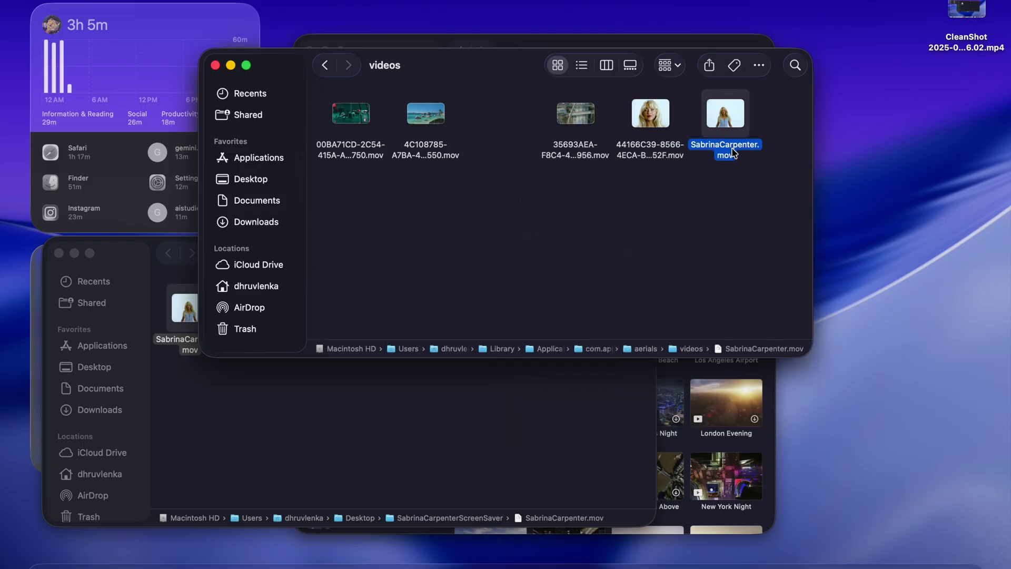
right_click(733, 152)
left_click(766, 236)
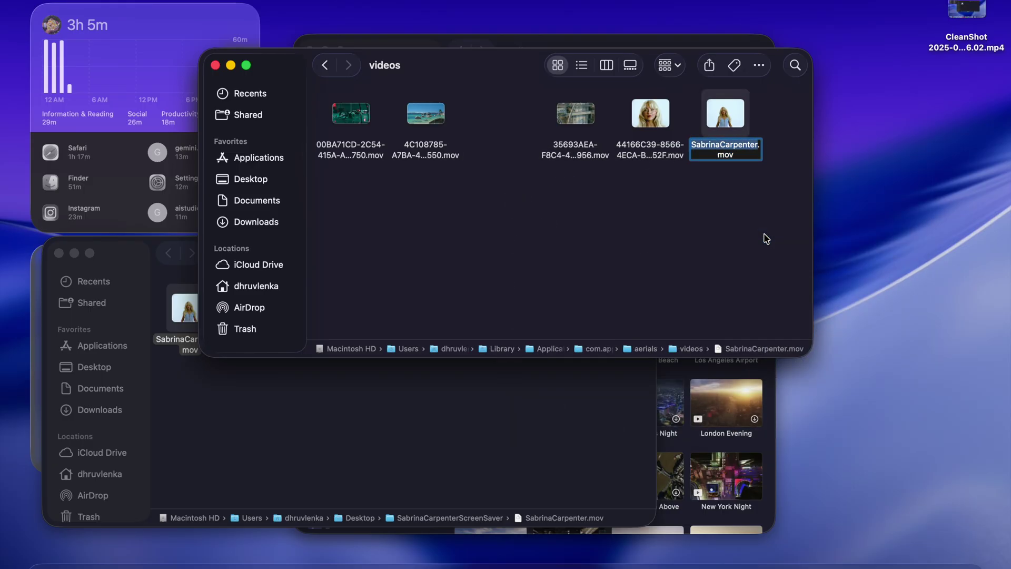
type("CE2A-4395-AF41-402801F4D6A6")
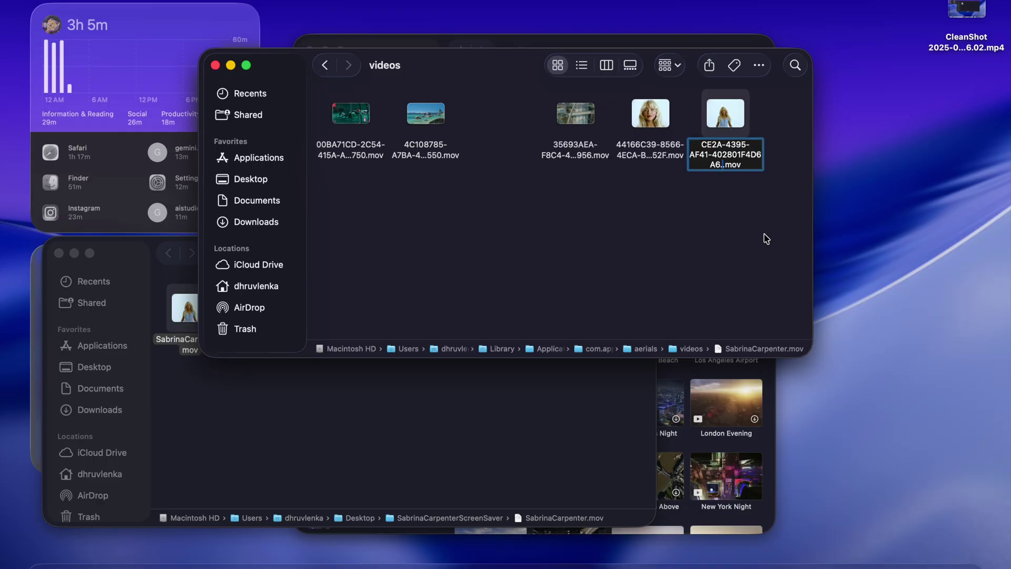
type(".")
key("Return")
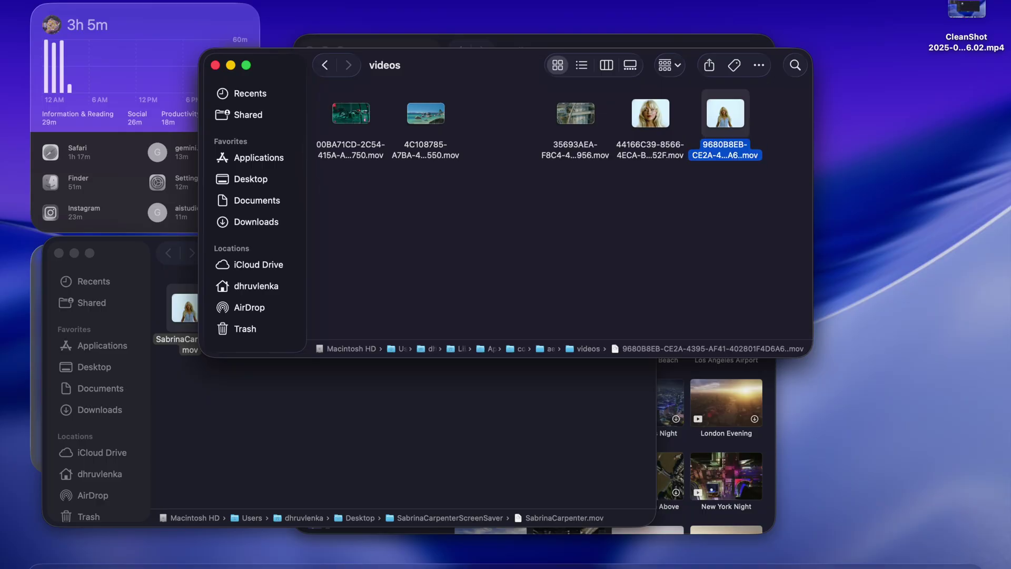
left_click(214, 66)
- Close the SabrinaCarpenterScreenSaver window and select Dubai Night as the desktop wallpaper
left_click(59, 254)
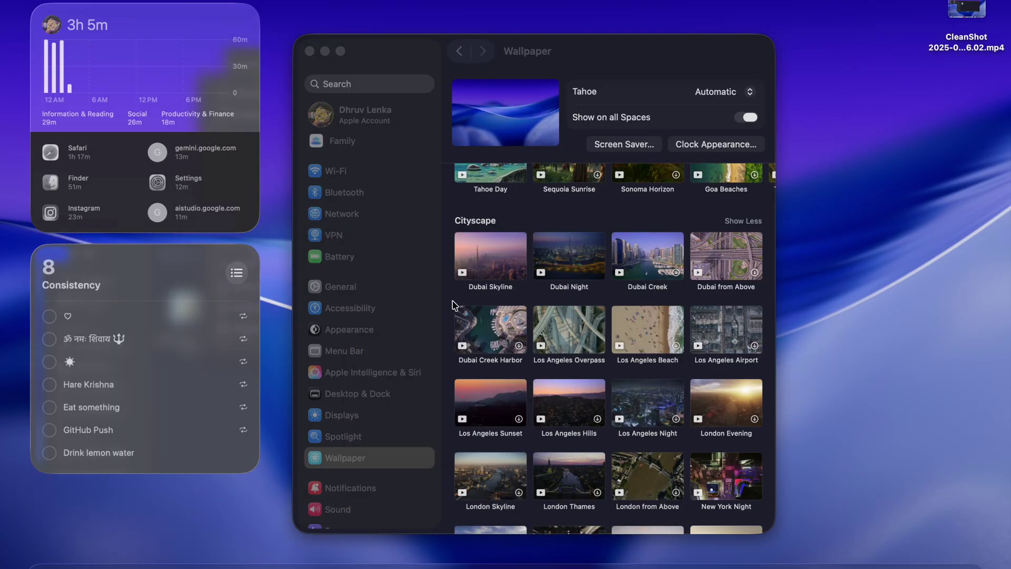
left_click(584, 256)
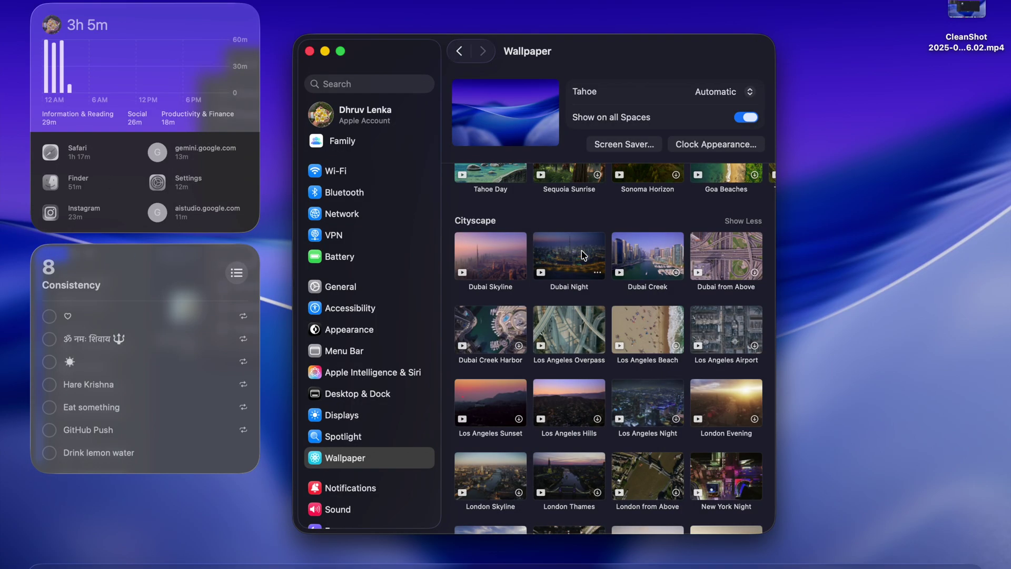
left_click(583, 255)
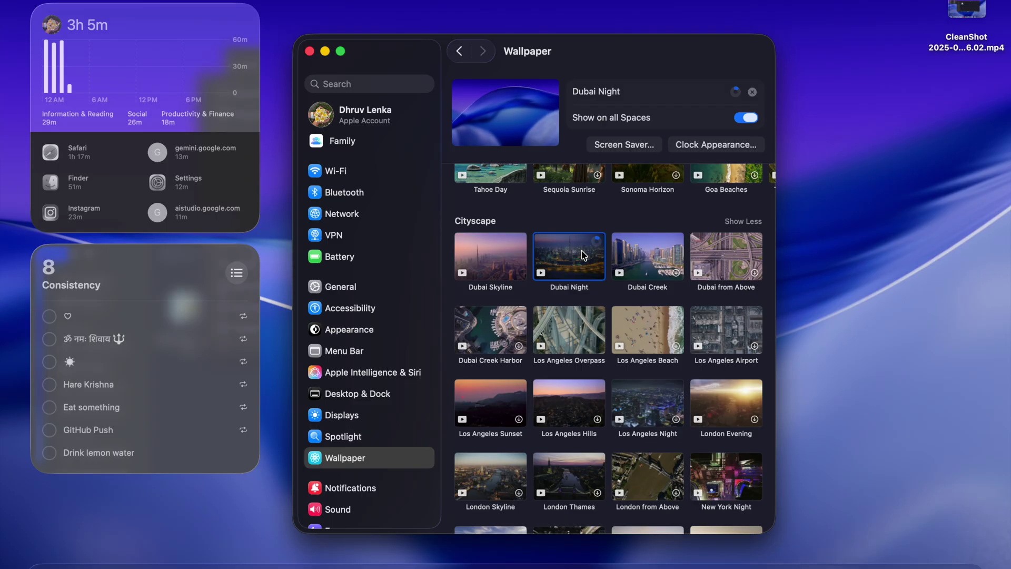
left_click(278, 12)
- Go to Library/Application Support and open com.apple.wallpaper > aerials > videos
left_click(173, 1)
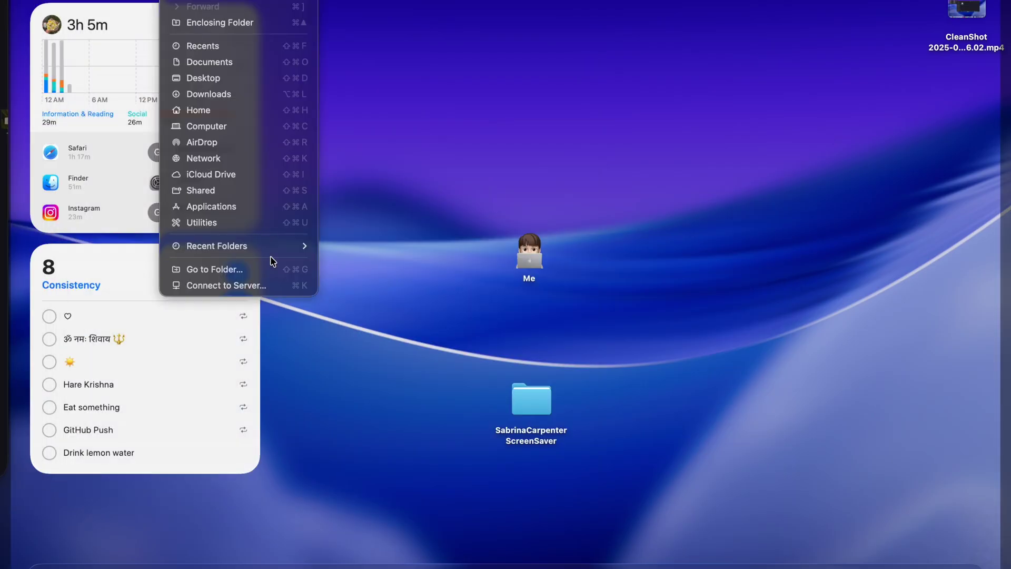
left_click(271, 269)
key("Return")
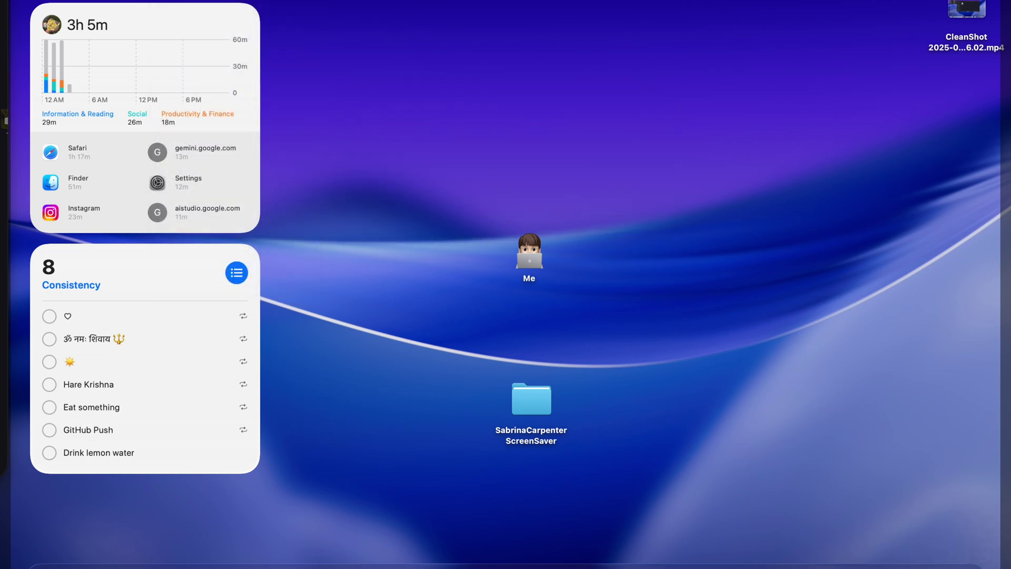
double_click(516, 185)
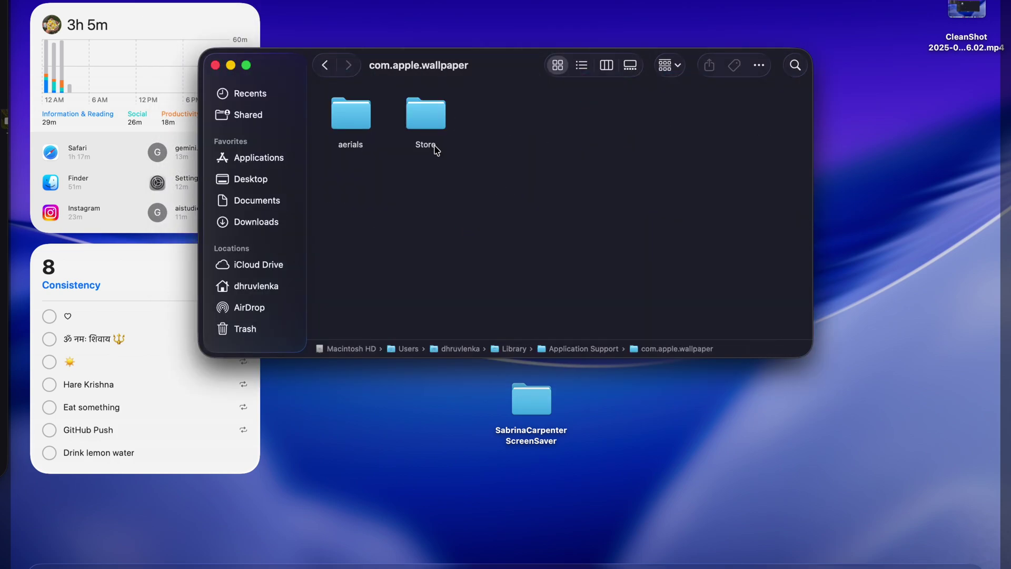
double_click(351, 113)
double_click(571, 120)
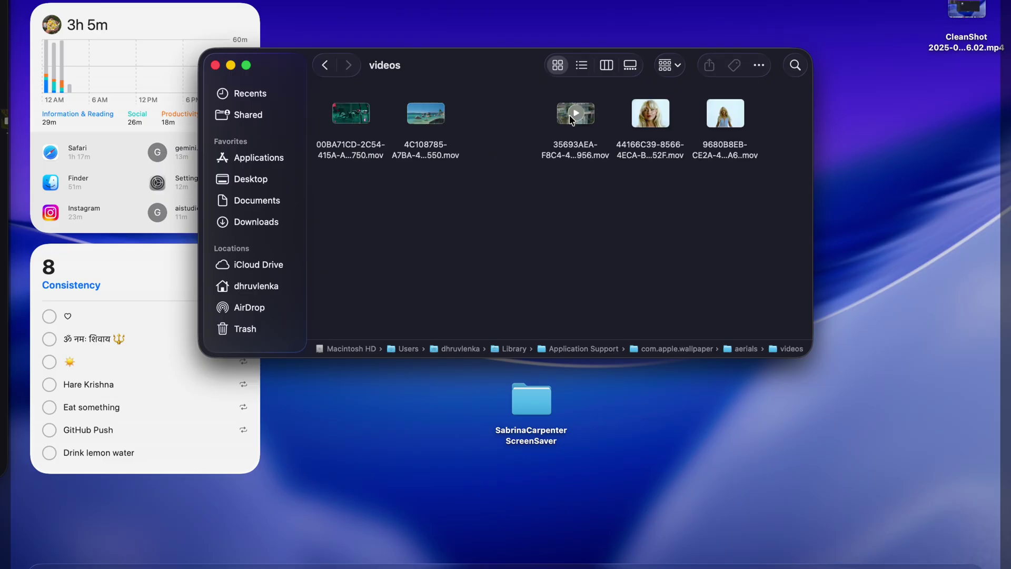
- Preview the 9680B8EB video, then rename it with a single-dot .mov extension
left_click(732, 150)
key("space")
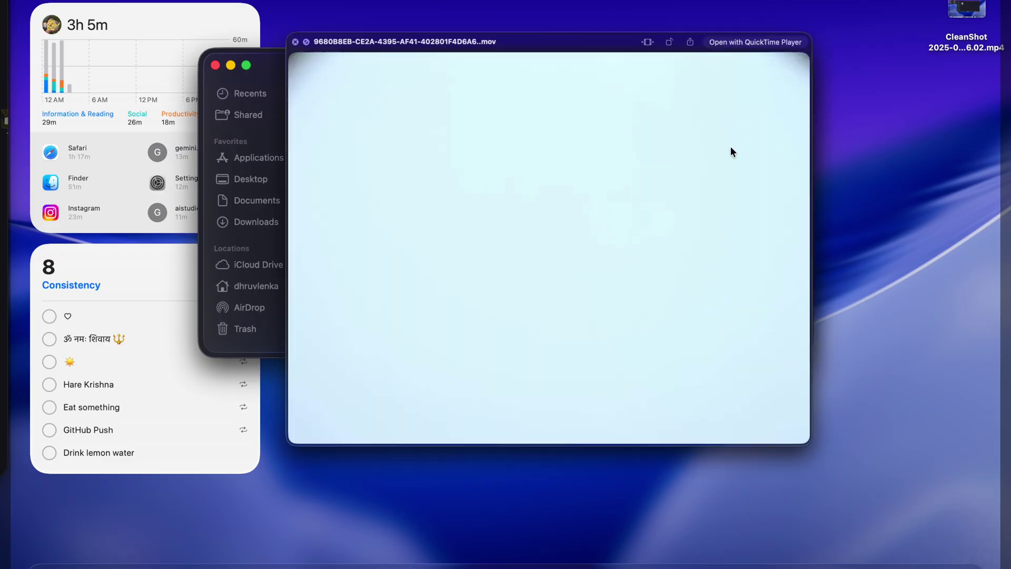
key("space")
right_click(732, 151)
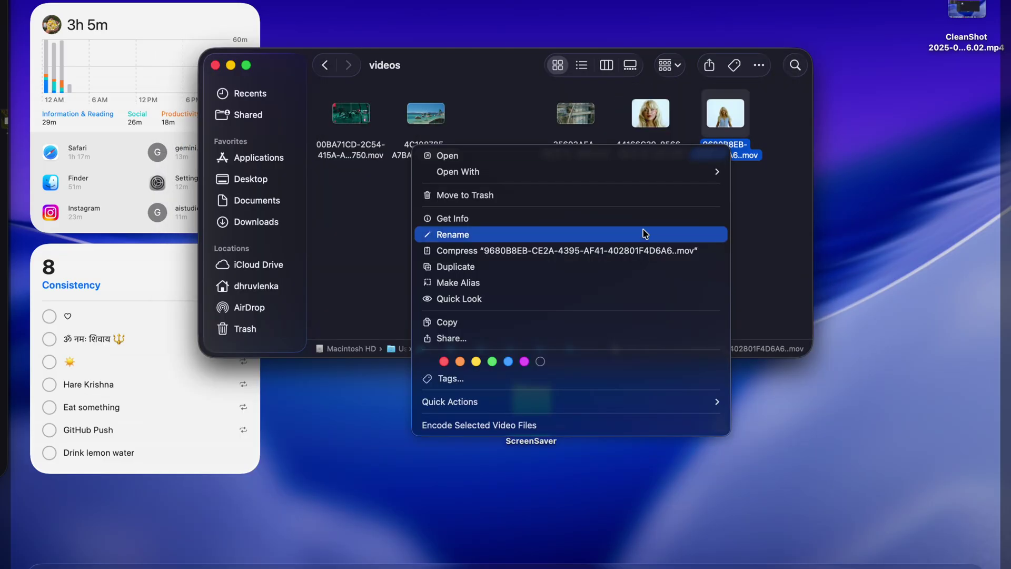
left_click(589, 235)
left_click(726, 166)
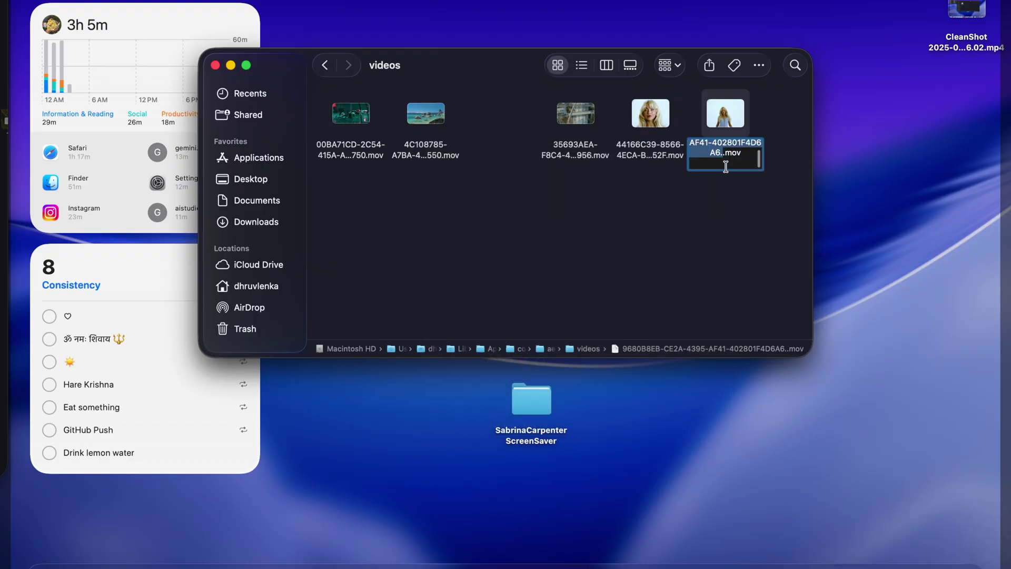
scroll(726, 166, "up", 2)
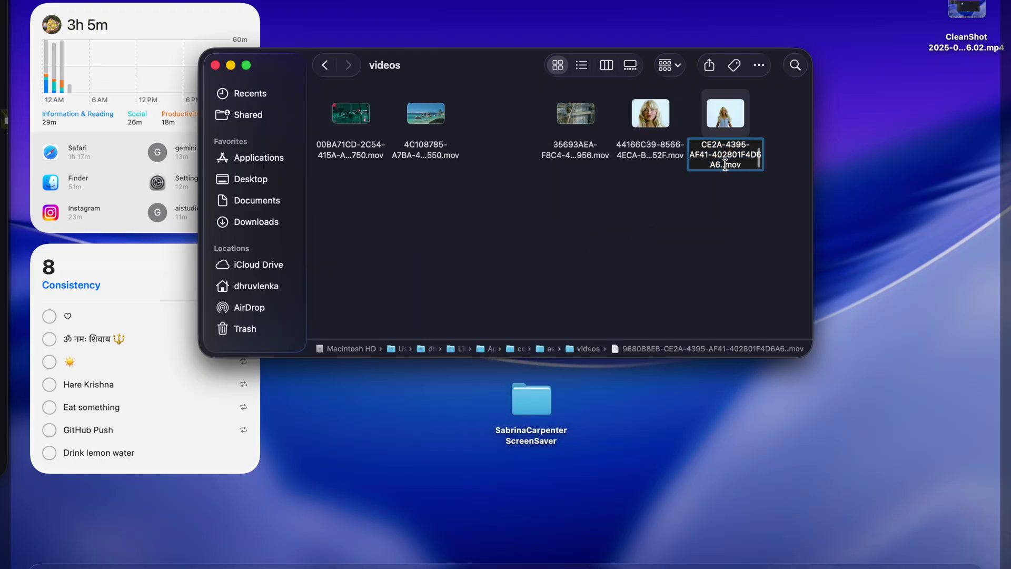
key("Return")
- Reopen Wallpaper settings and reapply Dubai Night as the wallpaper
left_click(699, 217)
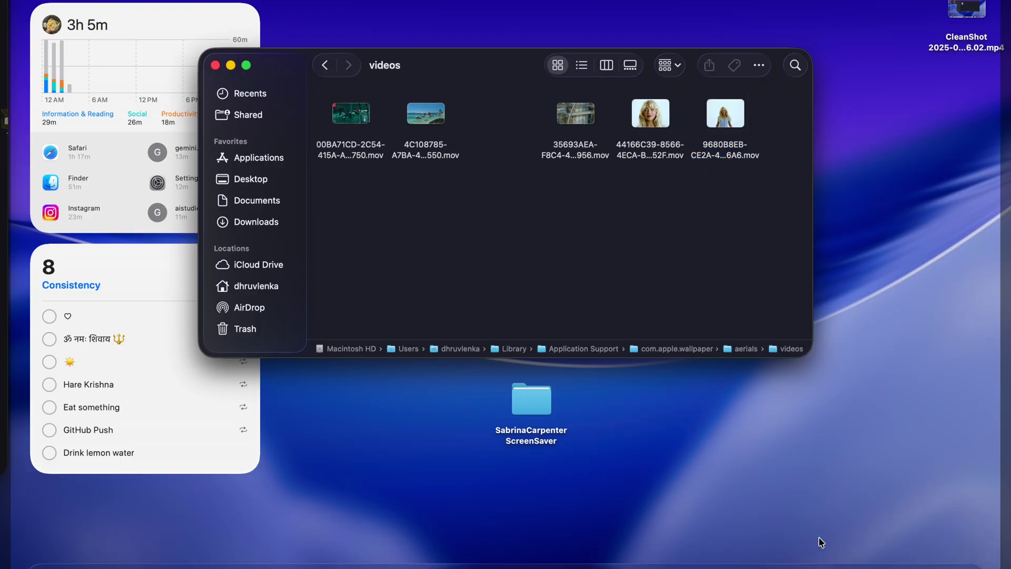
left_click(851, 563)
left_click(578, 268)
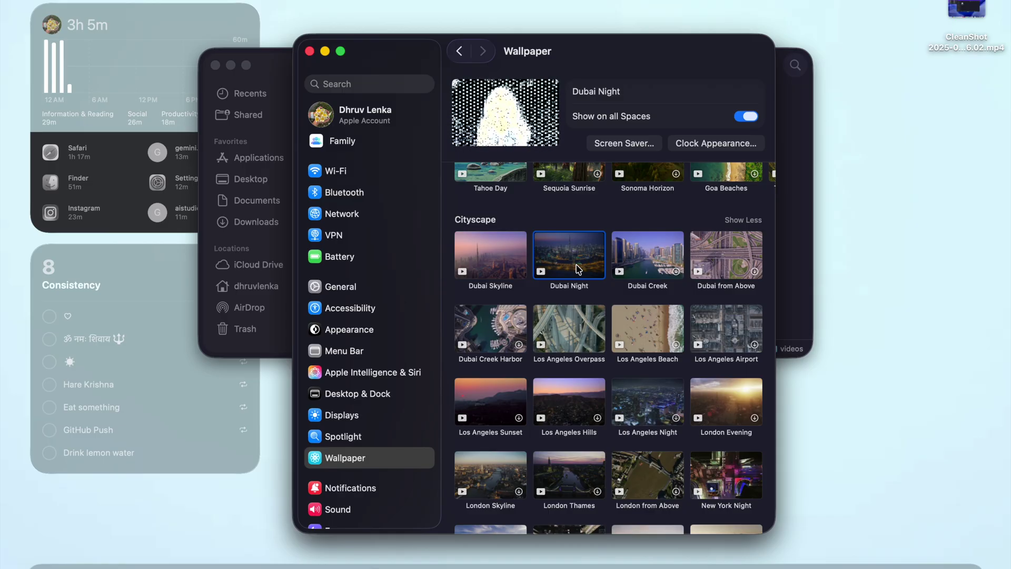
- Close the Wallpaper and aerial videos windows, then open Screen Saver settings from Wallpaper
left_click(310, 51)
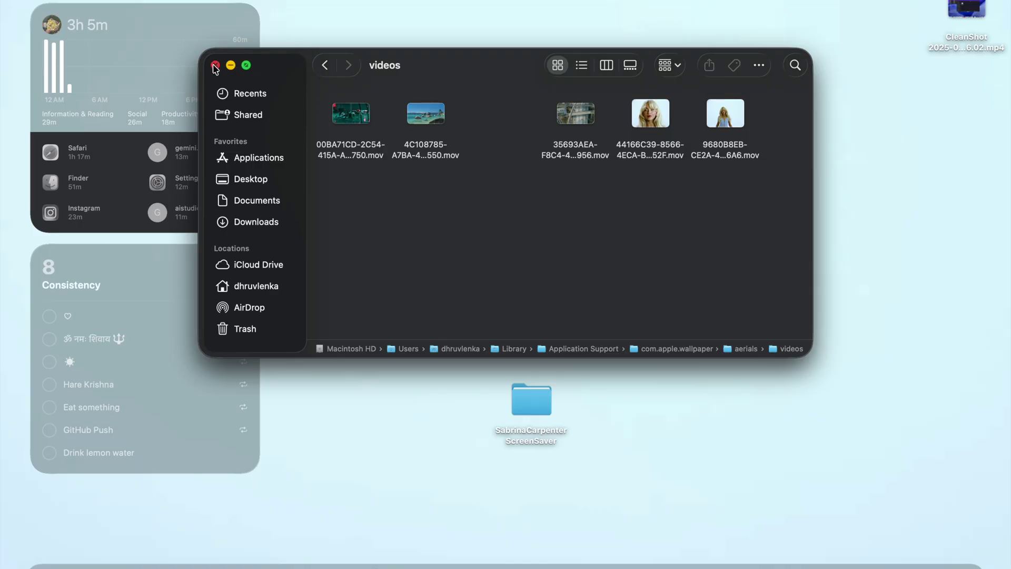
left_click(215, 66)
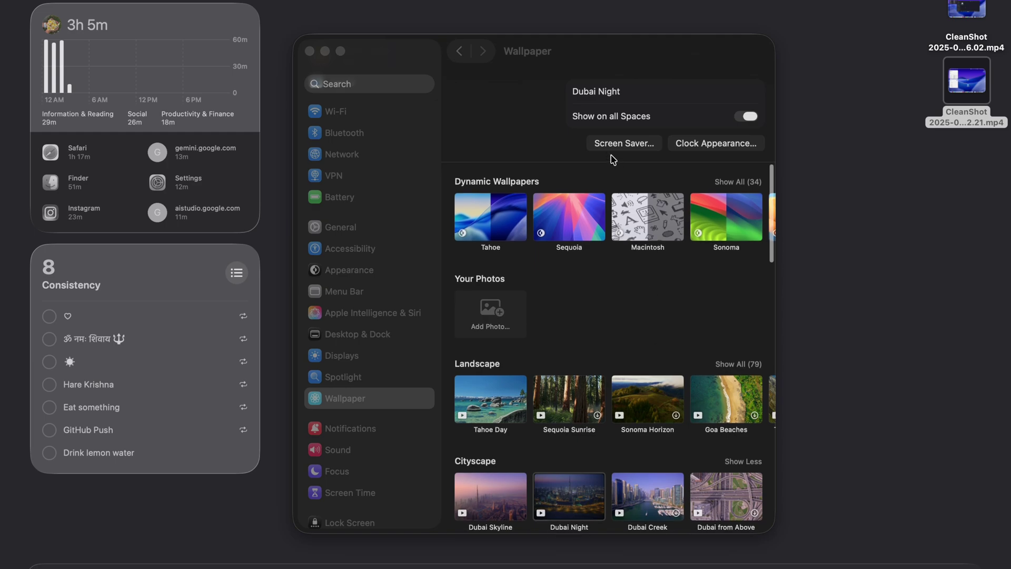
left_click(607, 287)
scroll(590, 369, "down", 3)
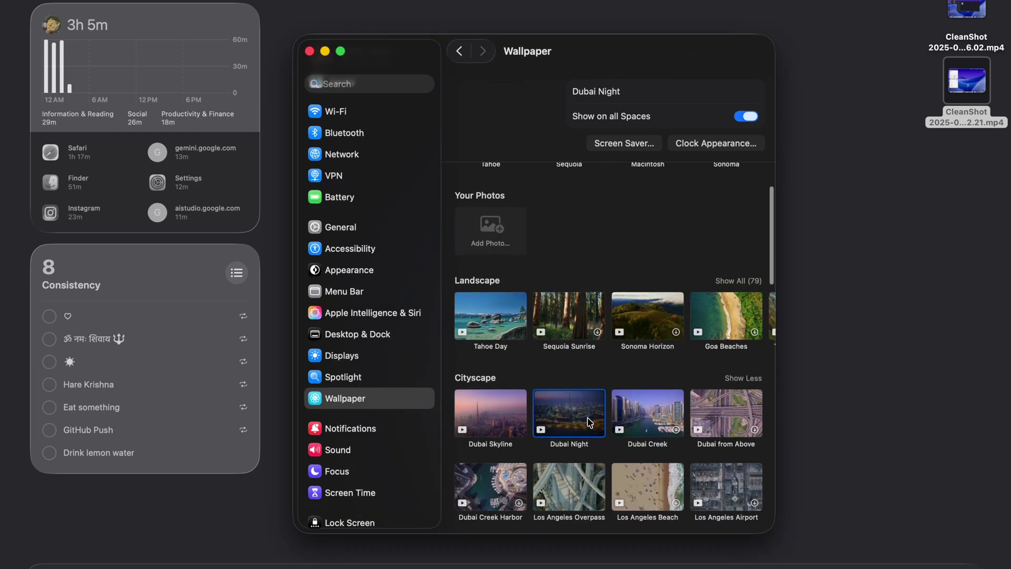
scroll(588, 422, "up", 2)
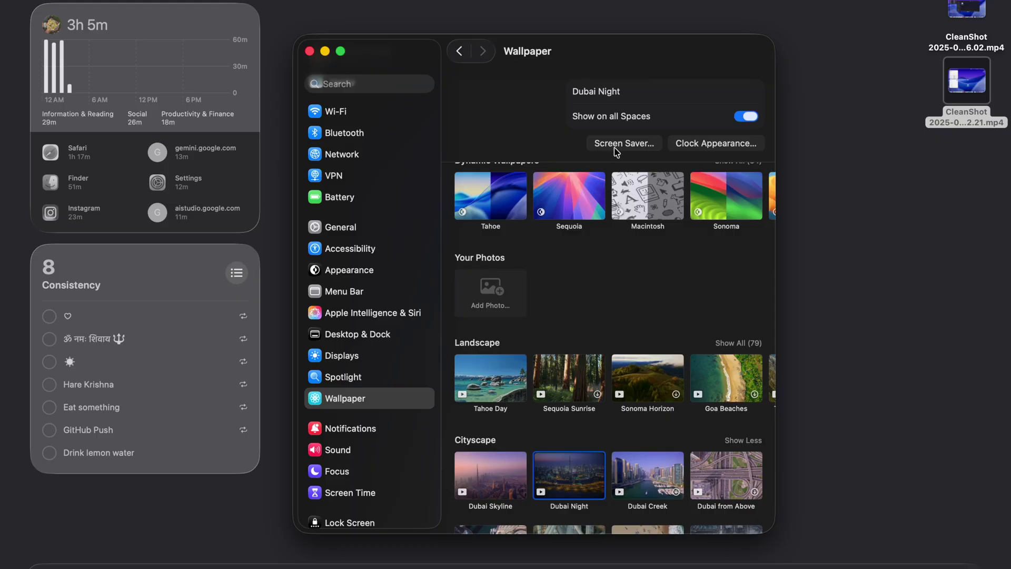
left_click(616, 151)
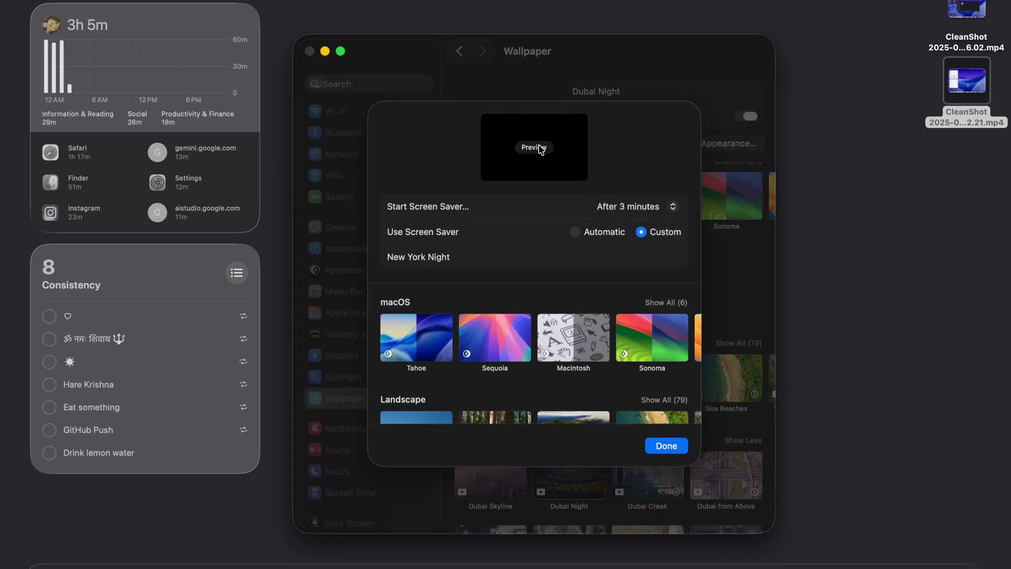